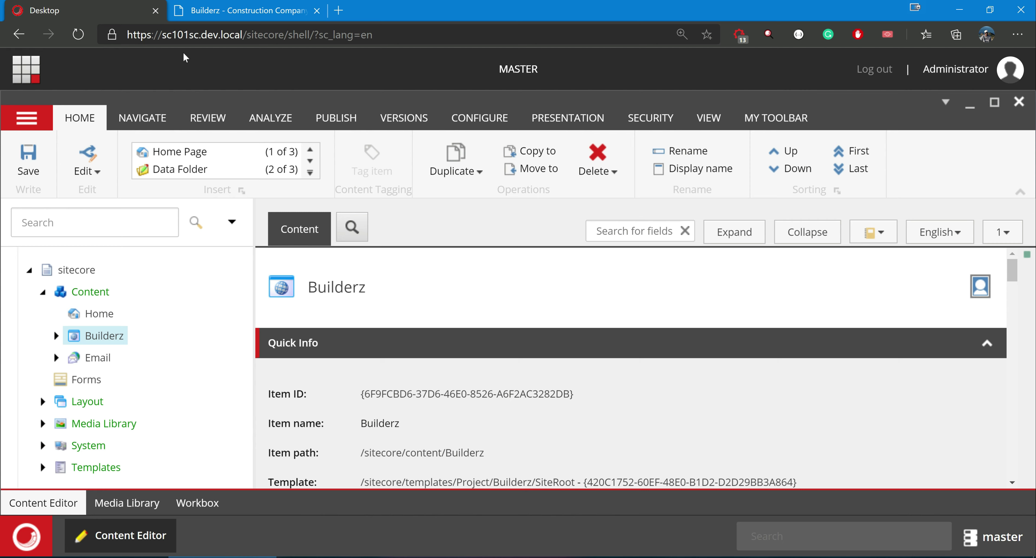
Step: Open the Contact page of the Builderz website and examine its heading and breadcrumb
click(241, 10)
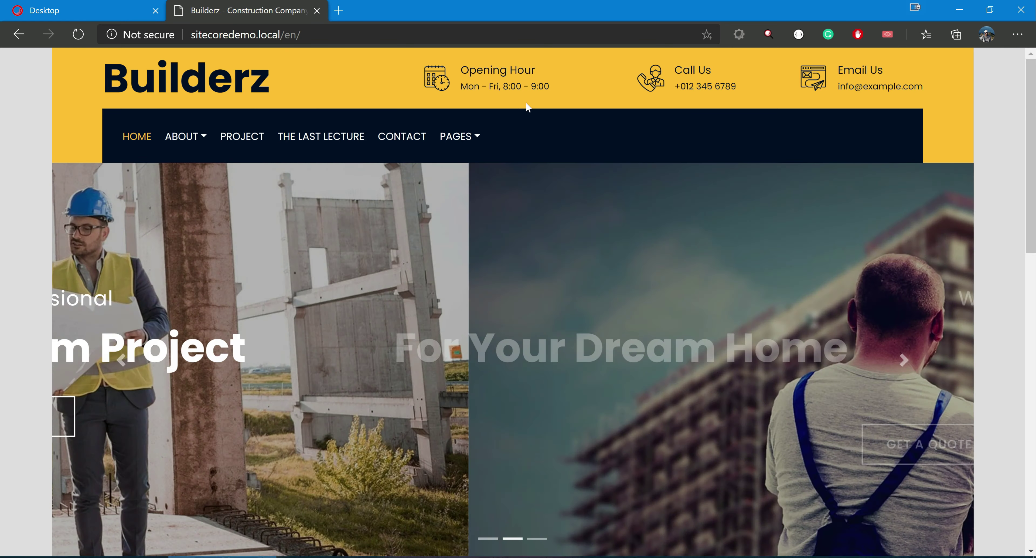
click(98, 15)
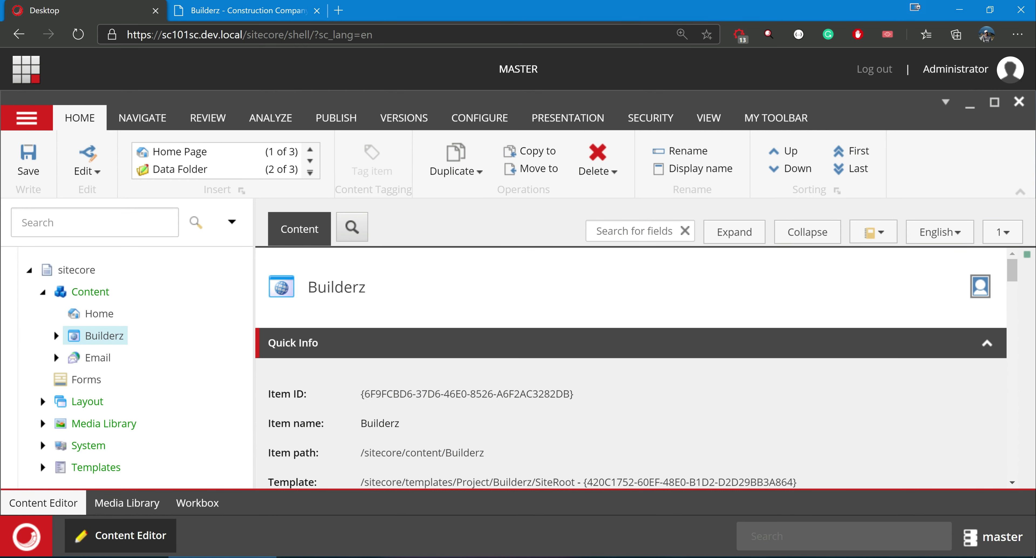
click(253, 9)
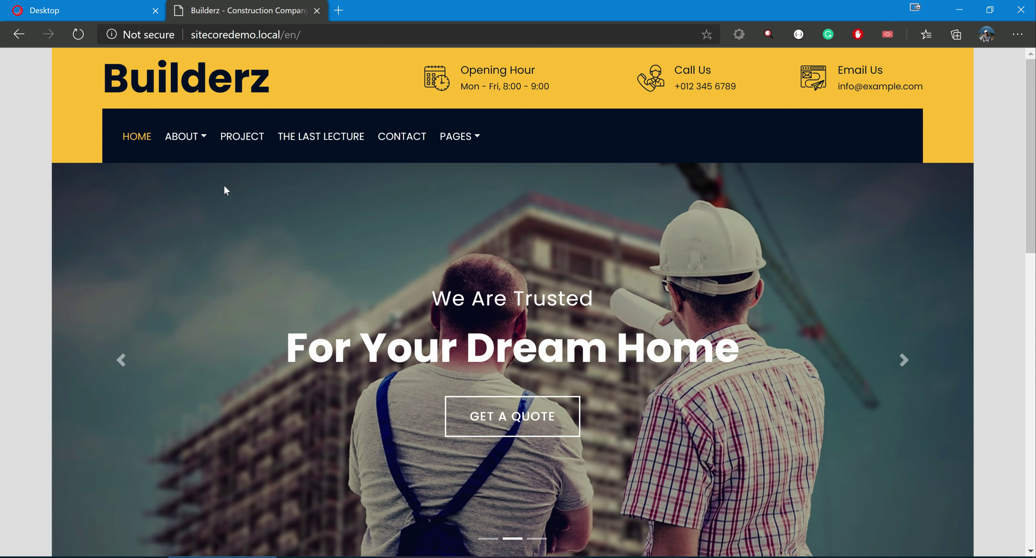
click(405, 139)
scroll(400, 143, down, 1)
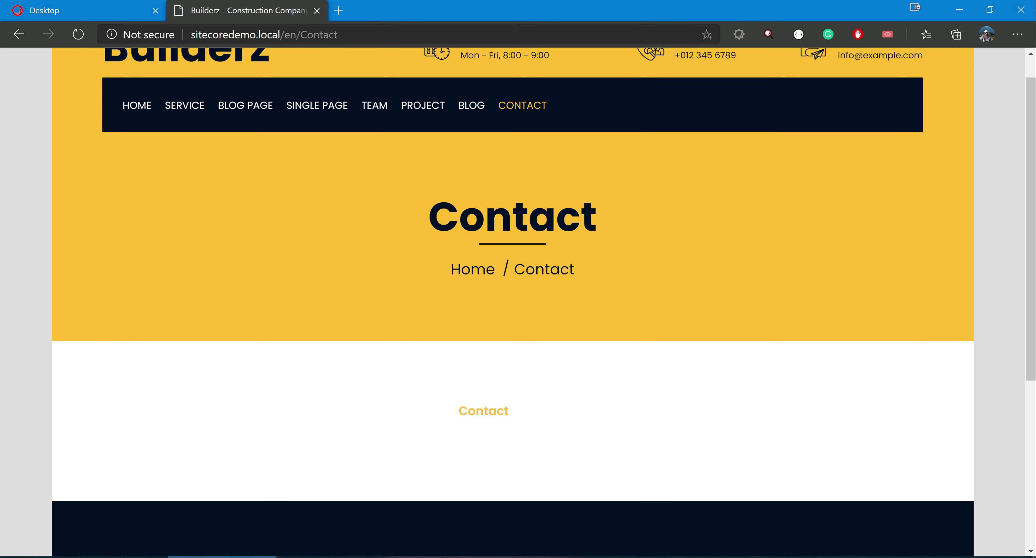
scroll(536, 261, down, 3)
scroll(536, 261, up, 5)
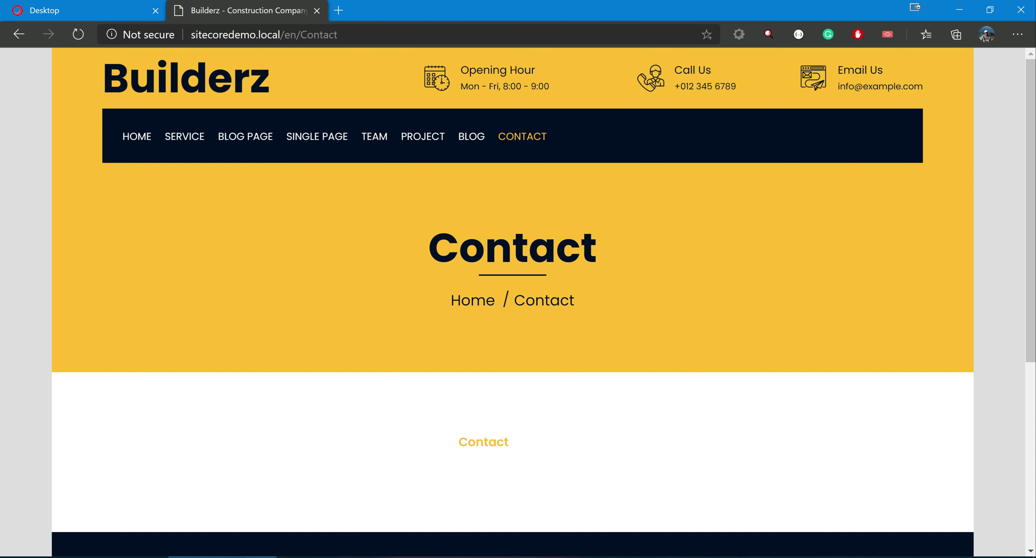
drag(427, 242, 578, 307)
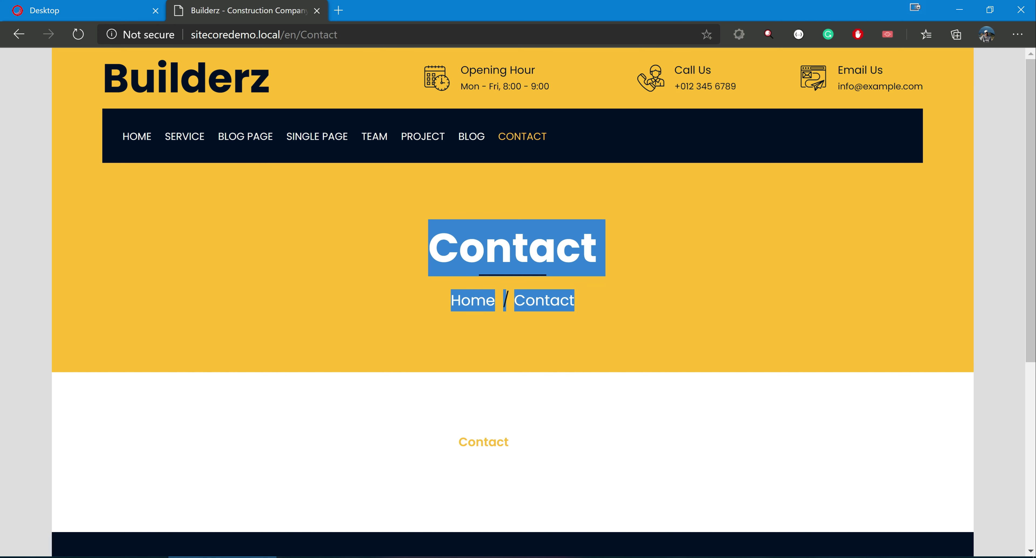
click(514, 282)
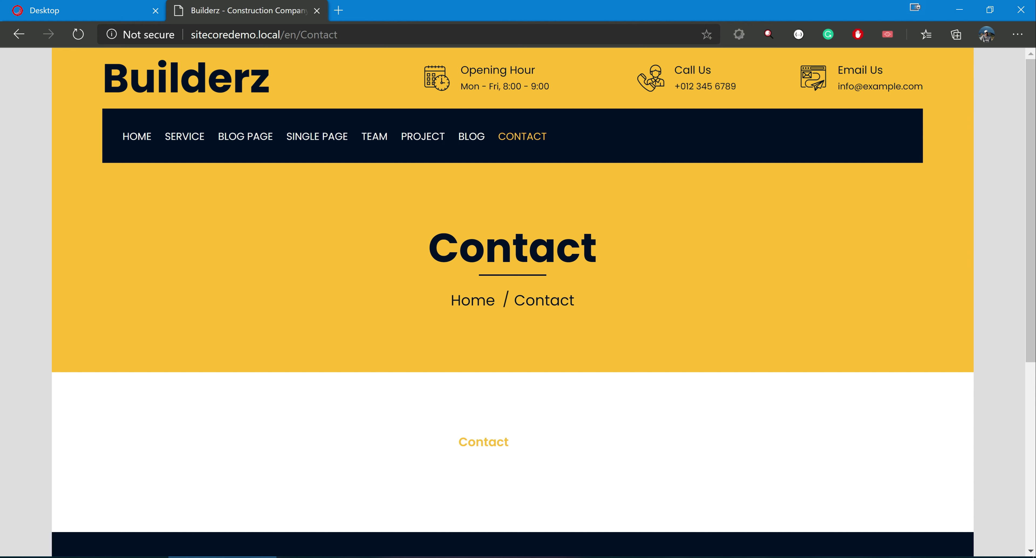
drag(426, 247, 599, 246)
Step: Switch to Sitecore and open the Contact item under Builderz/Home in the content tree
click(114, 14)
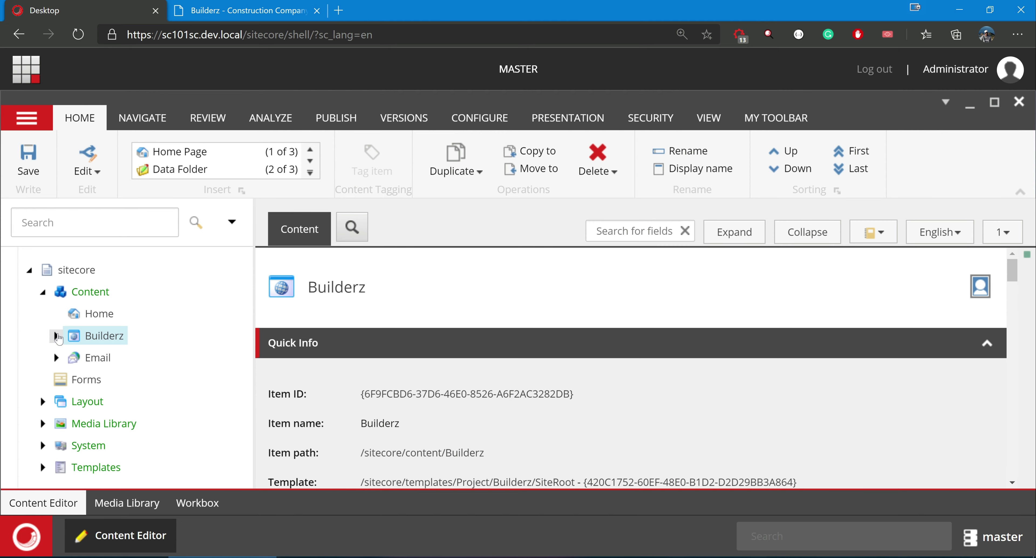
click(56, 336)
click(240, 11)
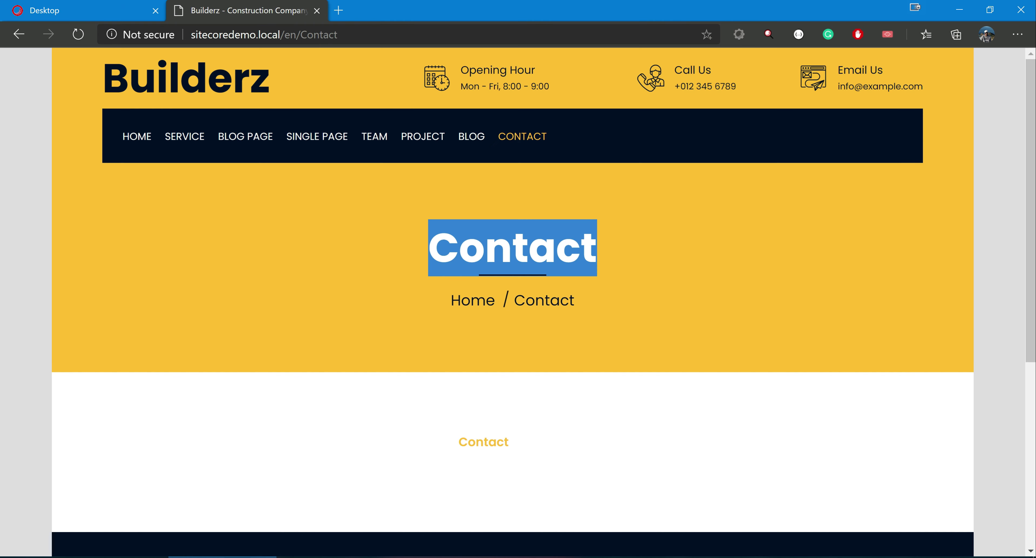
click(85, 11)
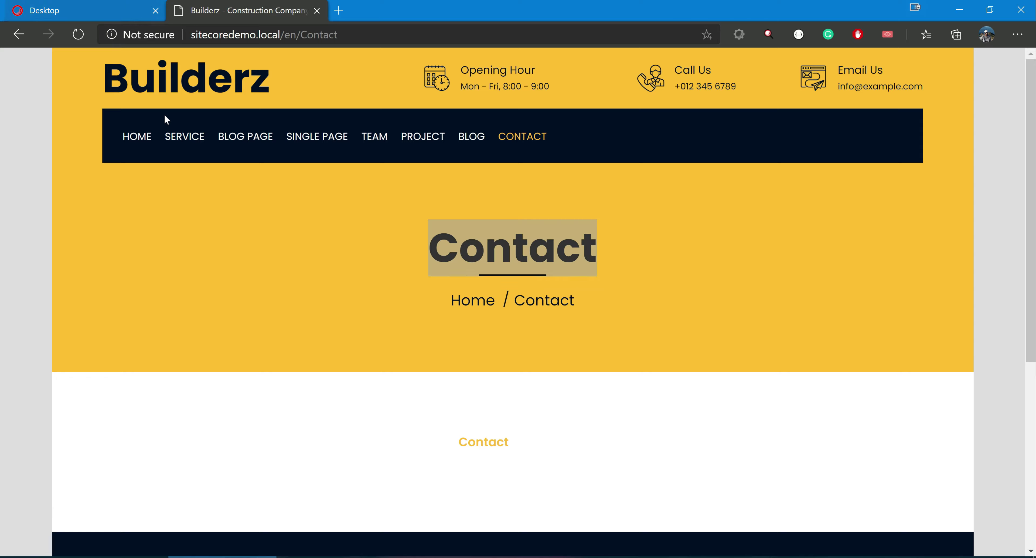
click(70, 325)
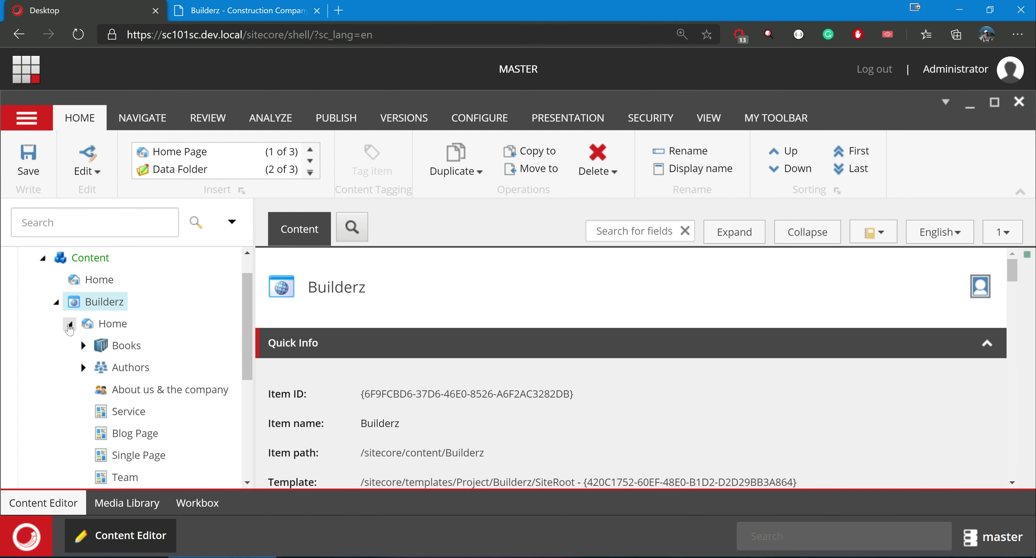
scroll(75, 334, down, 3)
click(137, 399)
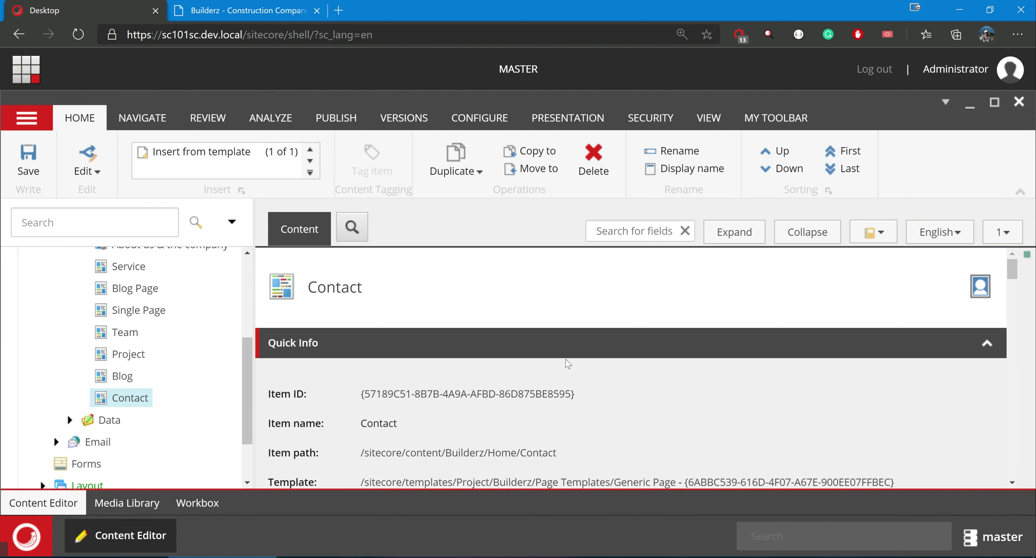
Step: Hide the standard fields in the Content Editor for the Contact item
scroll(569, 361, down, 8)
scroll(568, 361, down, 12)
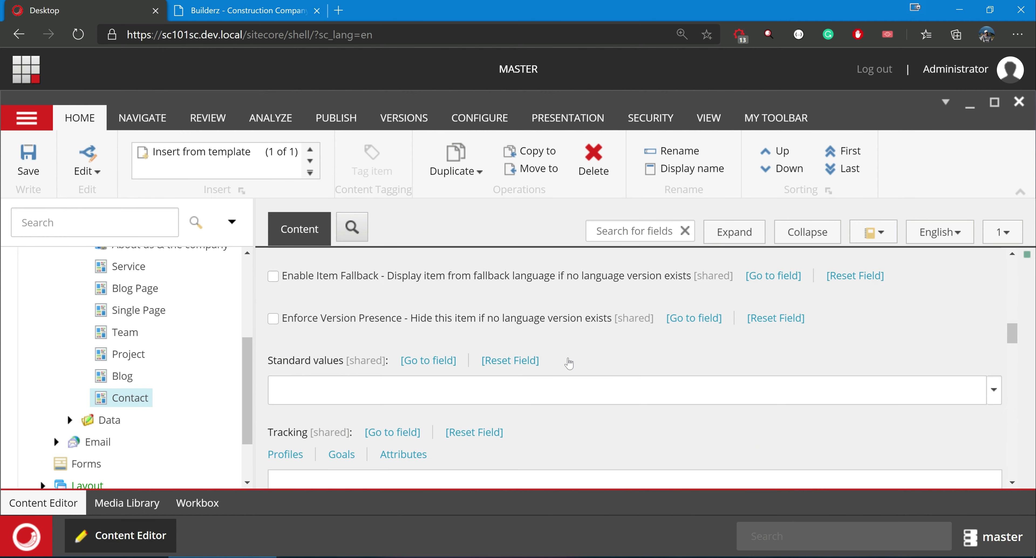
scroll(569, 361, up, 20)
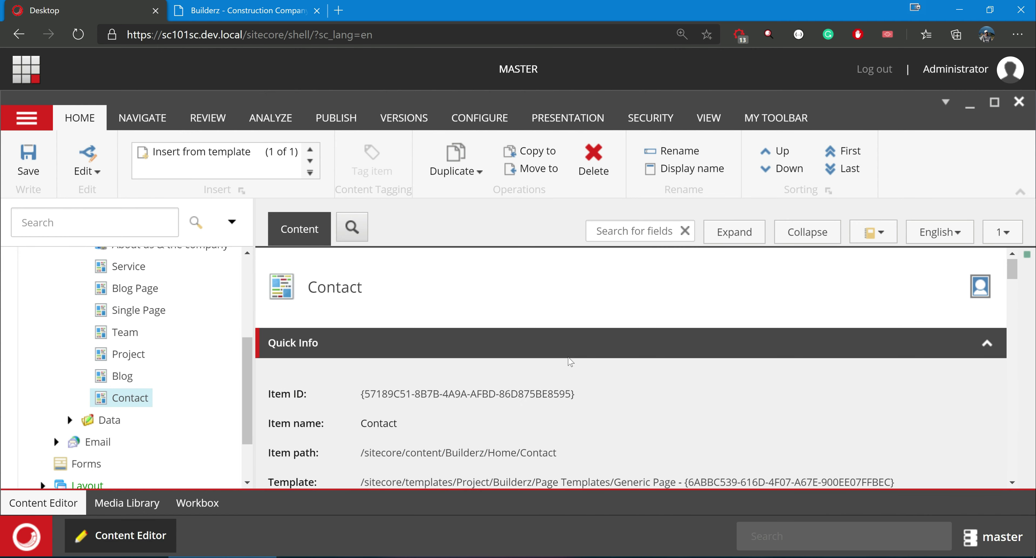
click(724, 121)
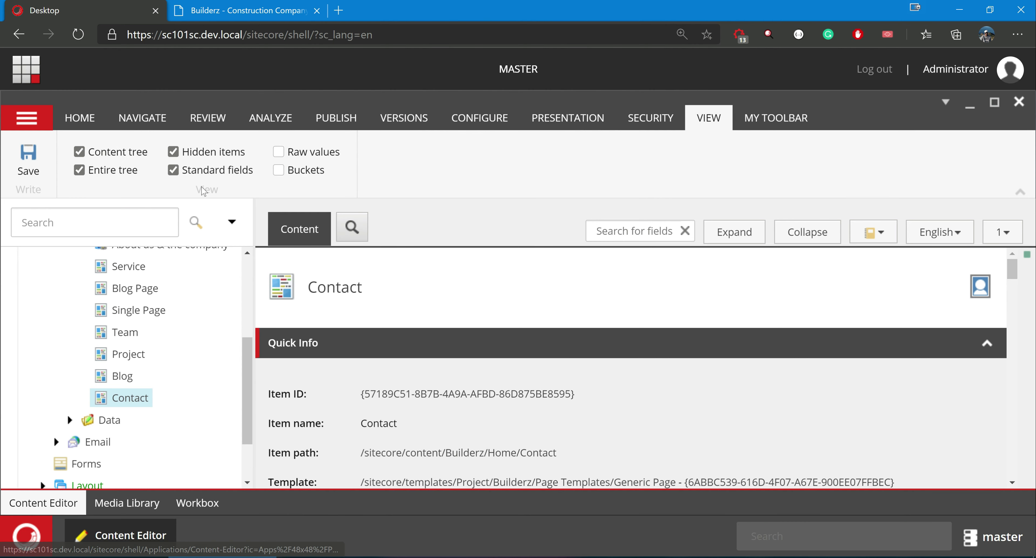
click(173, 170)
Step: Review the Contact item's Navigation_Title and Title fields and compare them with the website's Contact page
scroll(517, 269, down, 7)
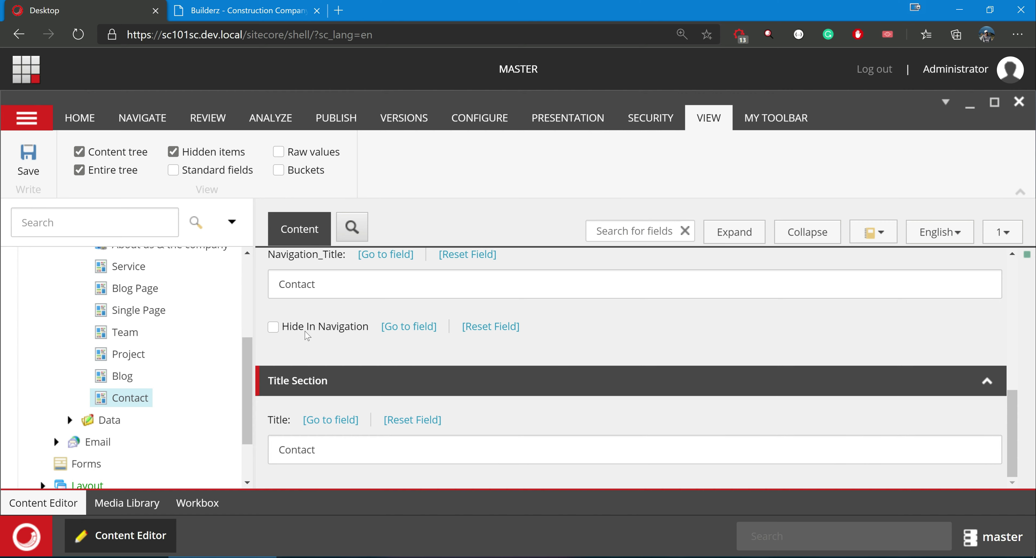
scroll(302, 331, up, 8)
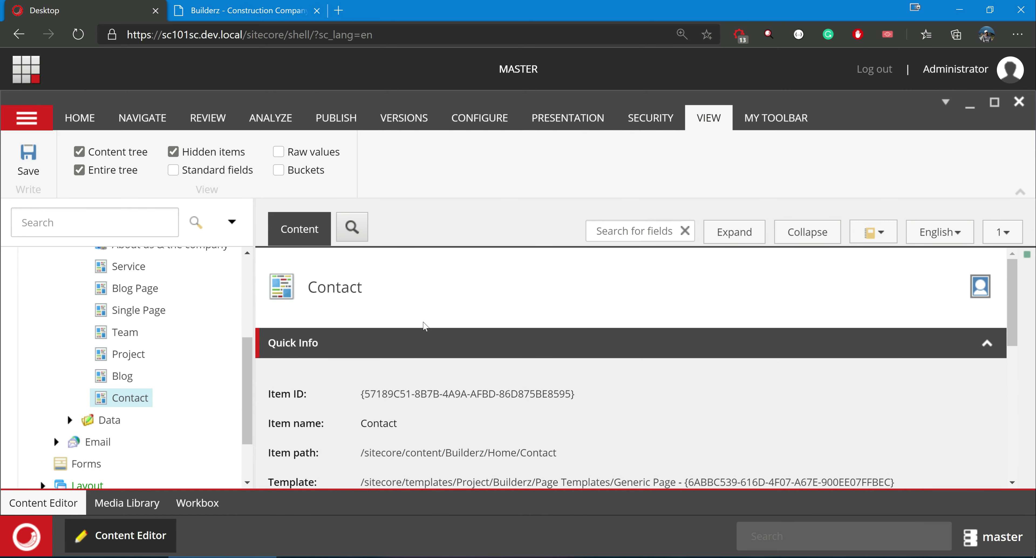
scroll(425, 325, down, 7)
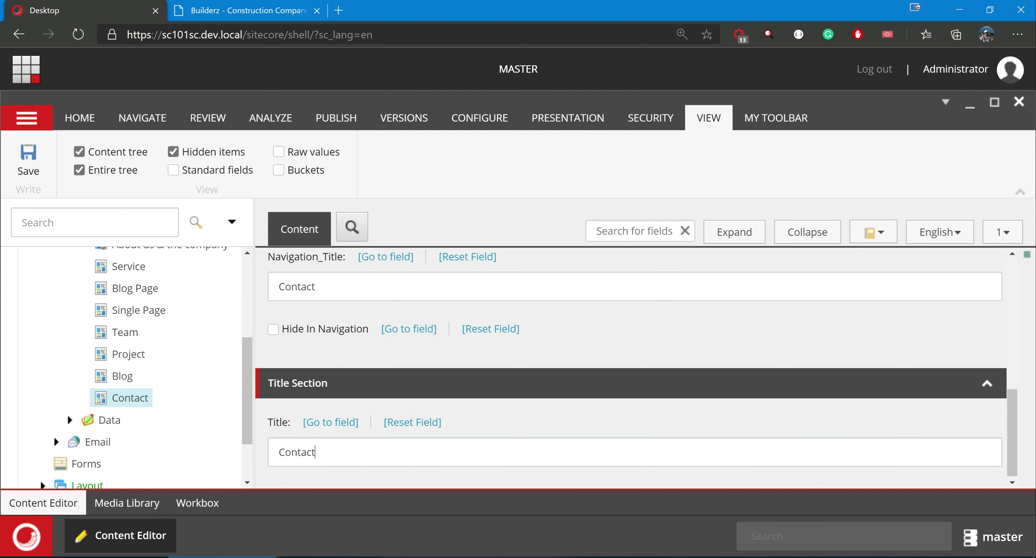
click(238, 8)
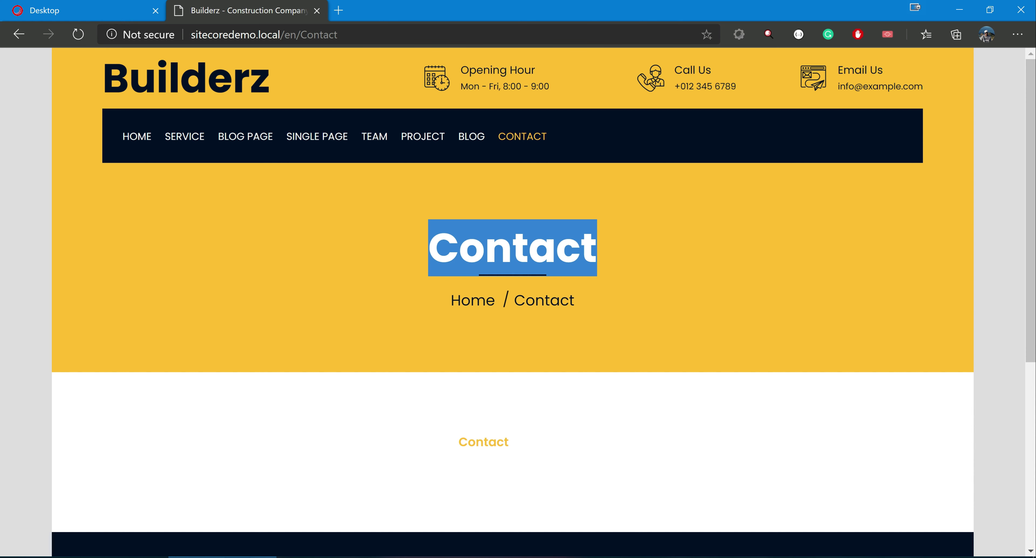
click(88, 12)
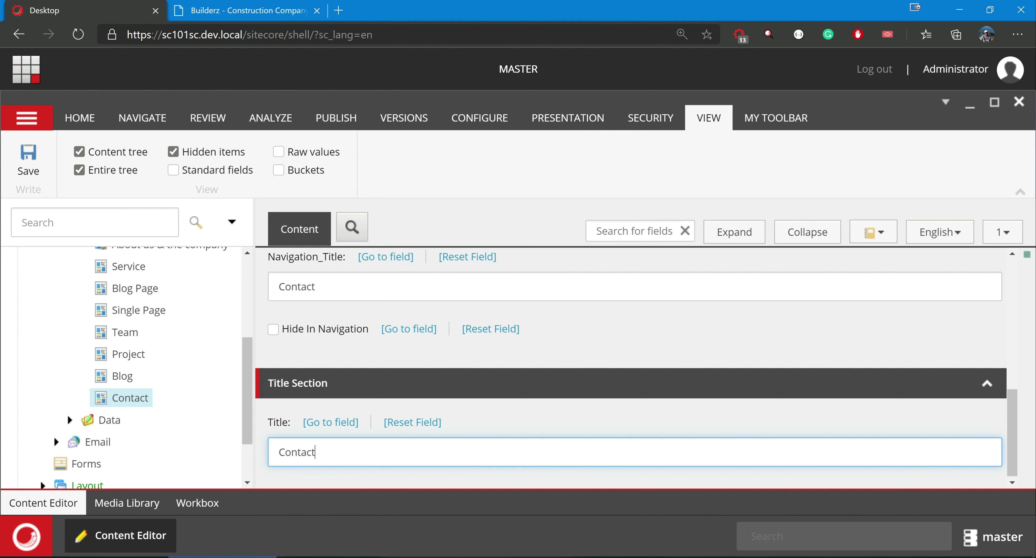
key(shift+Tab)
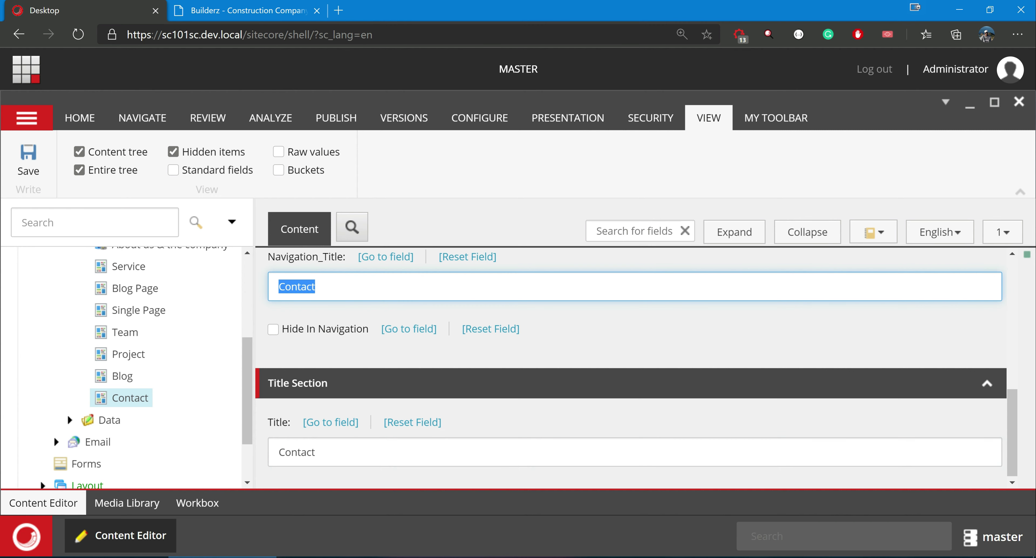
key(End)
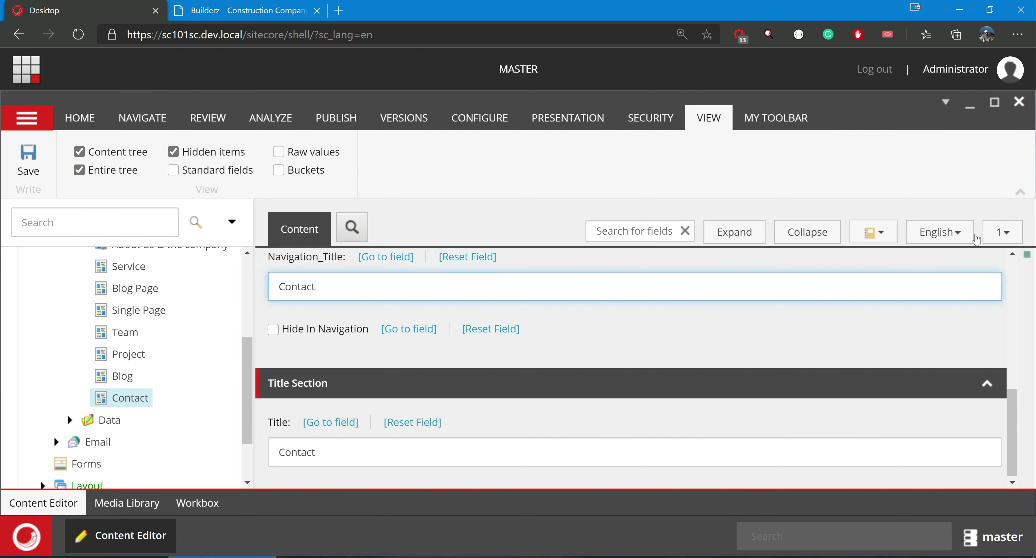
Step: Check the available languages and the existing versions of the Contact item
click(937, 232)
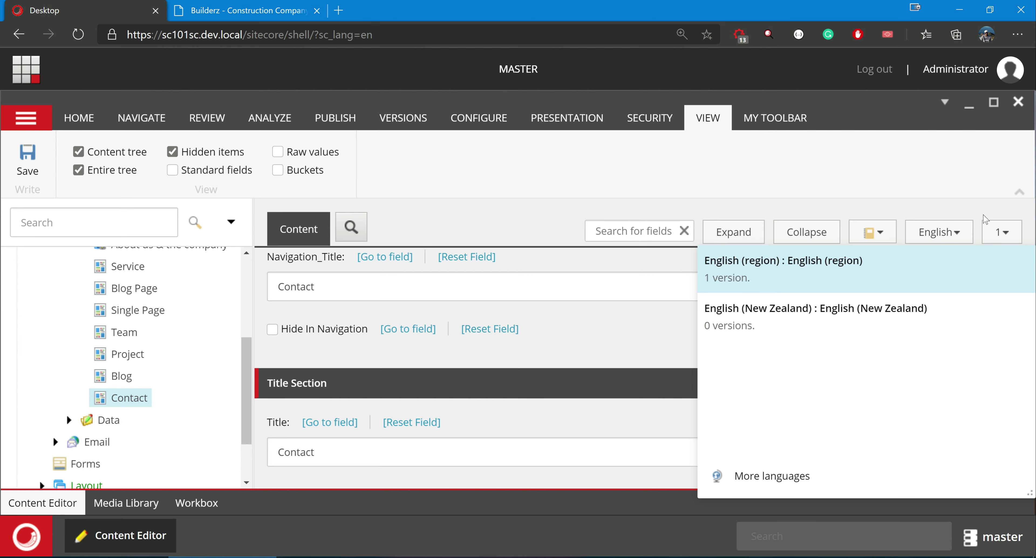
click(984, 183)
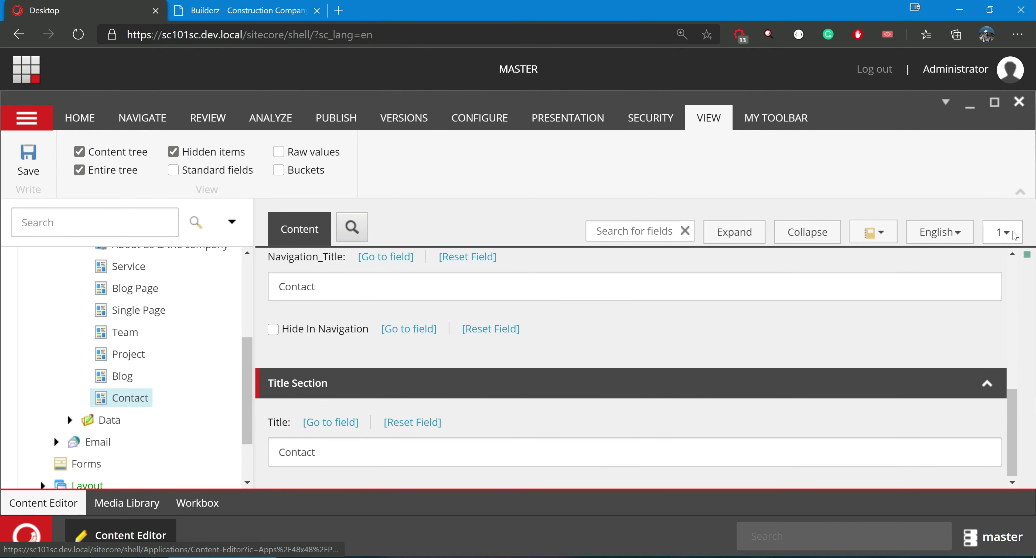
click(1002, 232)
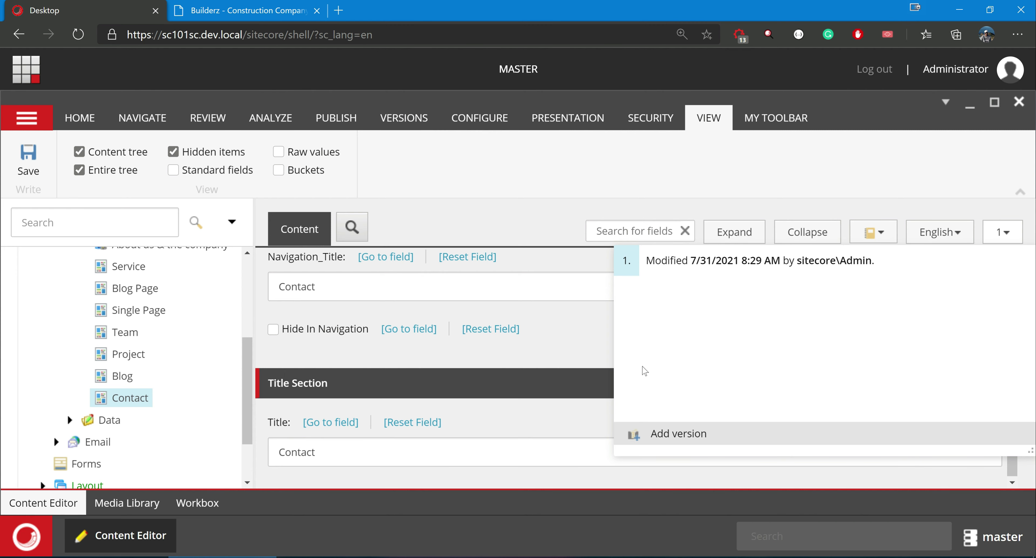
click(525, 174)
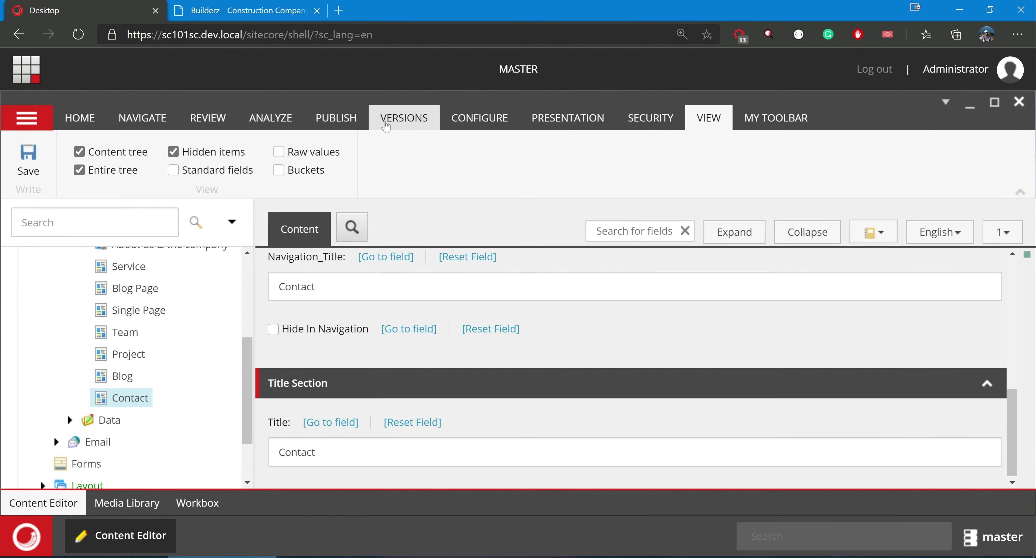
Step: Add a new English version of the Contact item
click(397, 123)
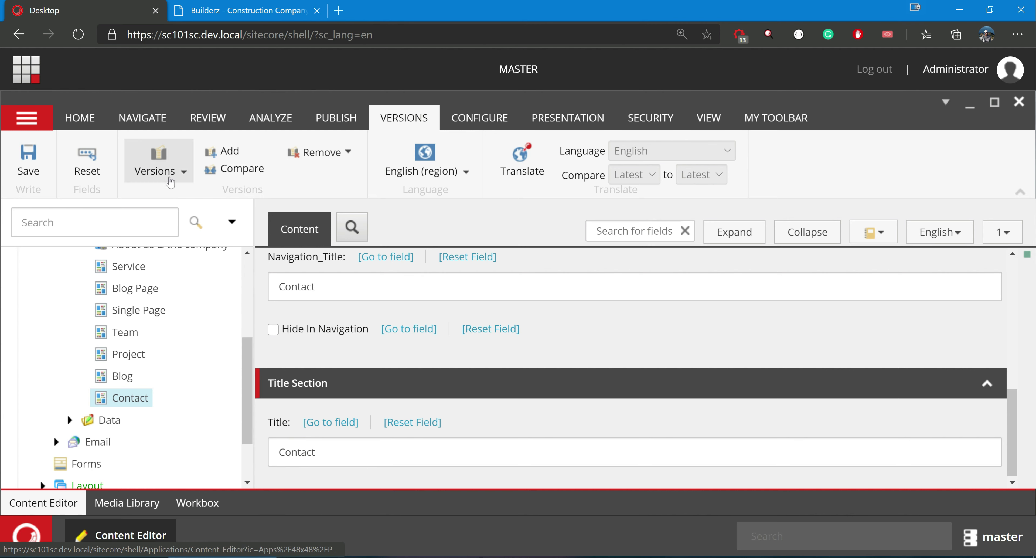
click(1007, 239)
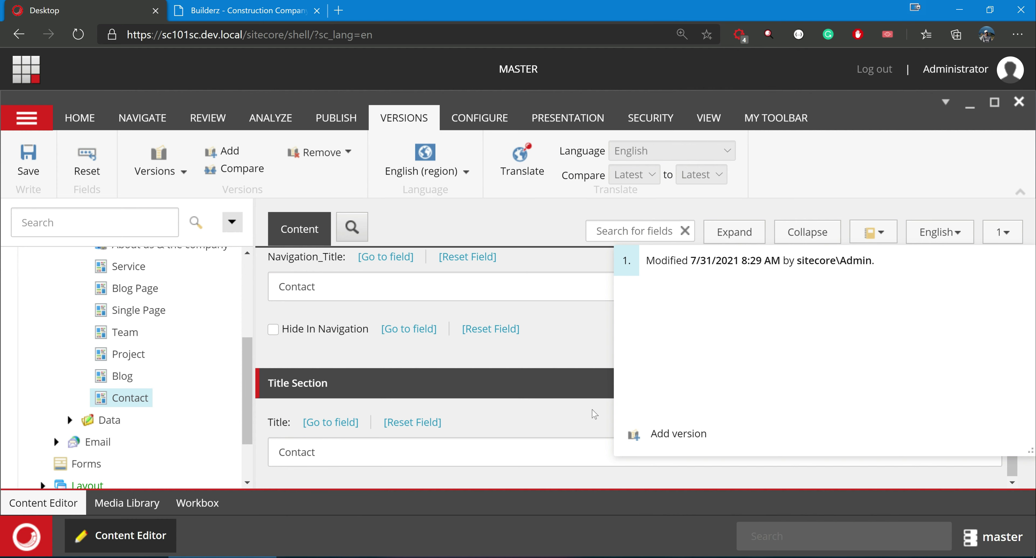
click(680, 435)
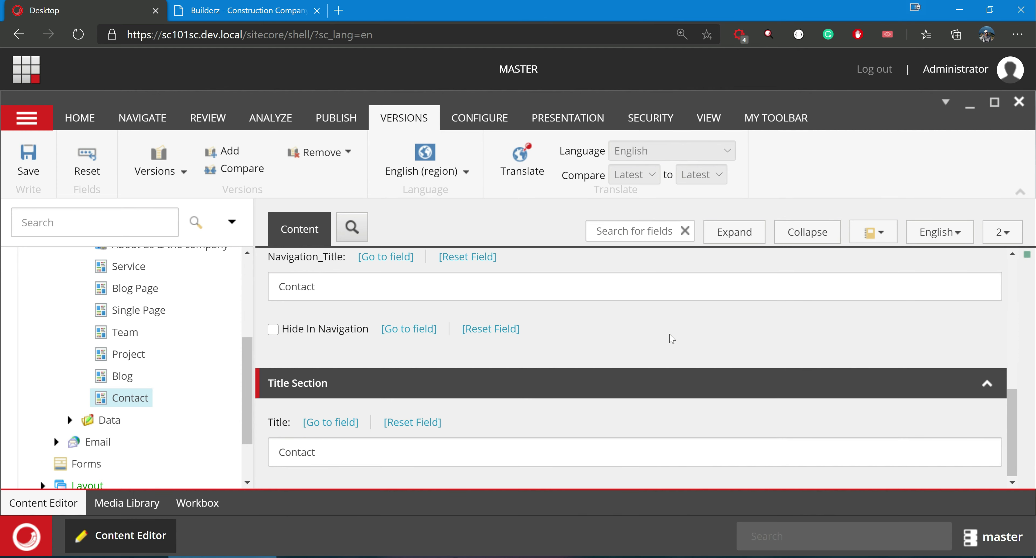
Step: Set the new version's Navigation_Title to "Contact V2" and its Title to "Contact v2", and save the item
scroll(677, 359, up, 10)
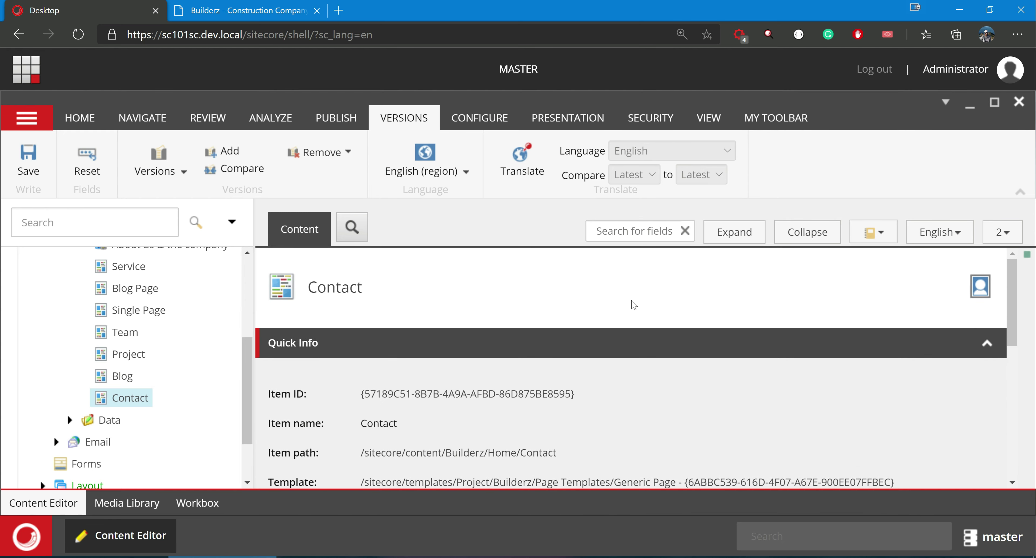
scroll(583, 345, down, 10)
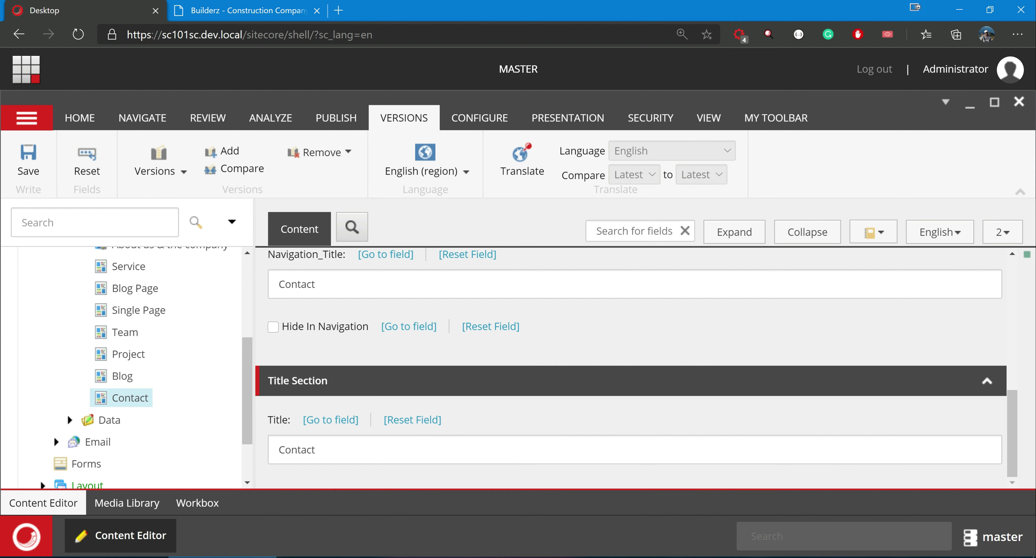
click(315, 284)
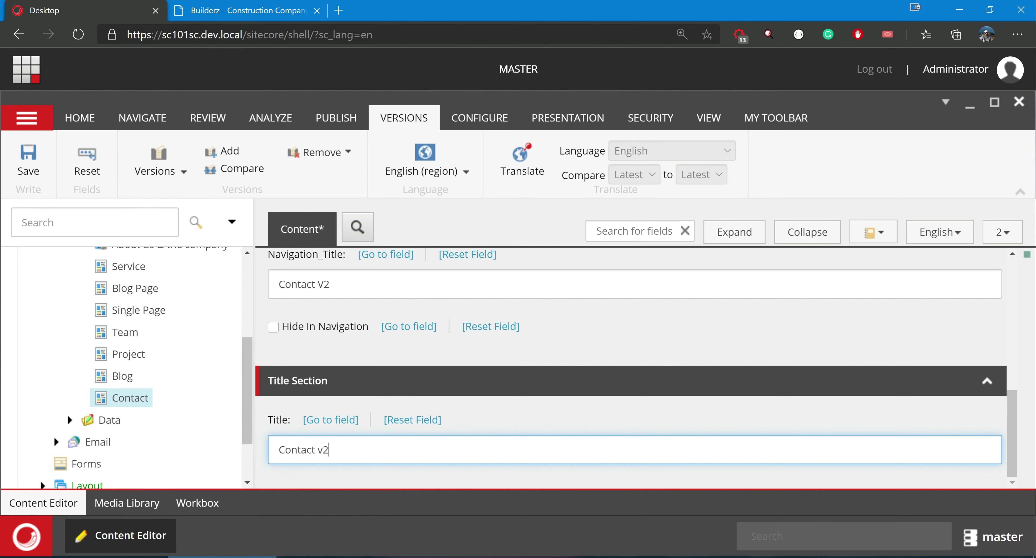
key(ctrl+s)
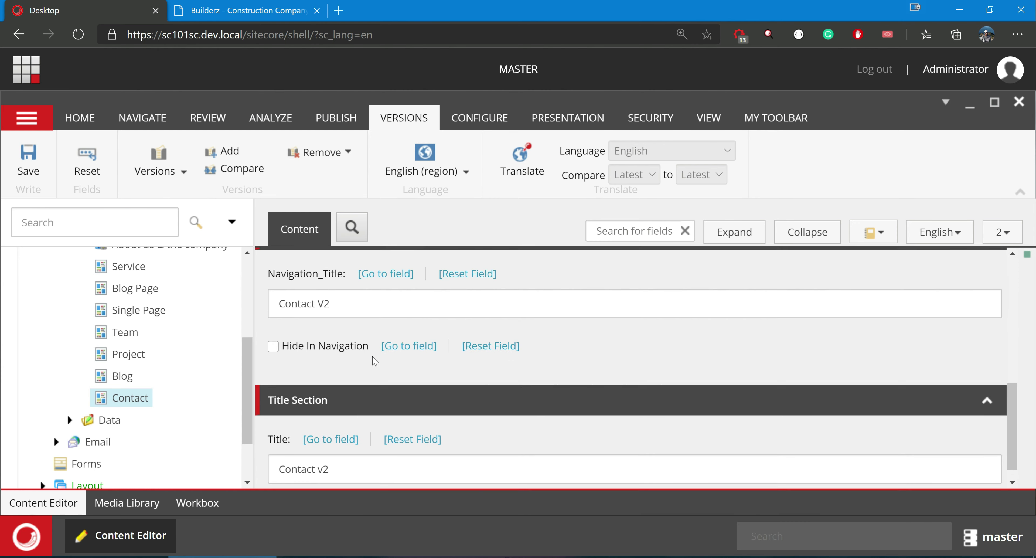
Step: Publish the Contact item to the web target with Smart publish, related items included, in English
click(325, 132)
click(165, 171)
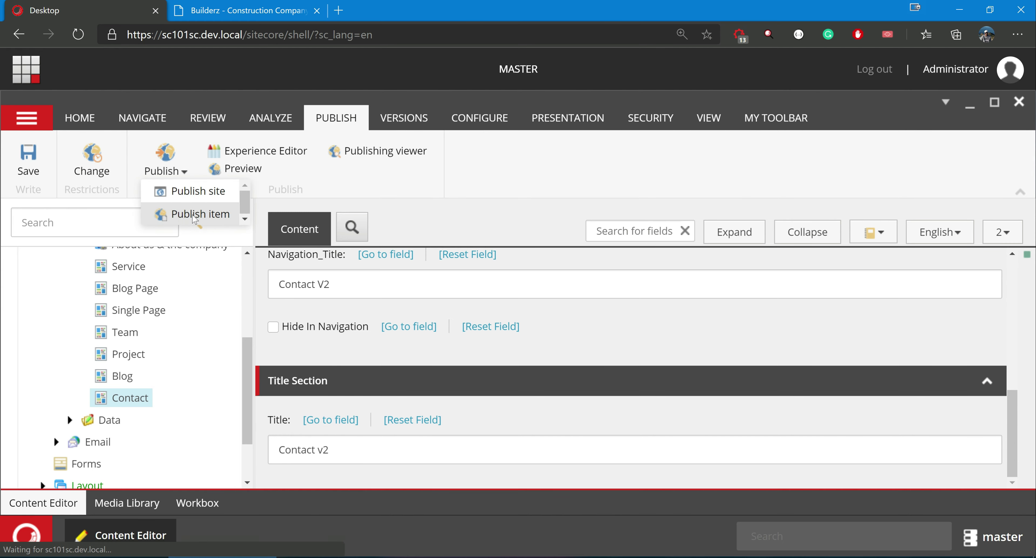
click(194, 217)
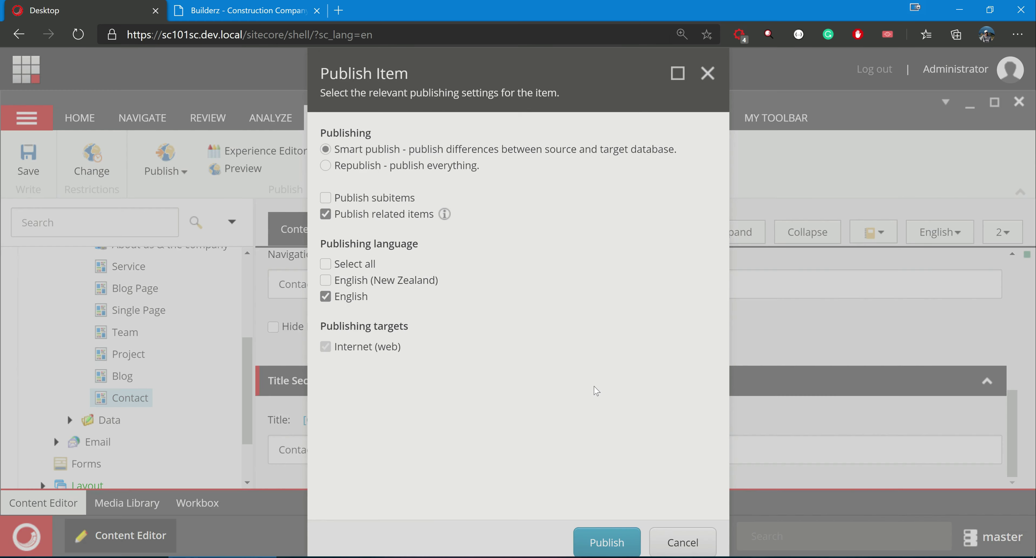
key(Return)
click(608, 378)
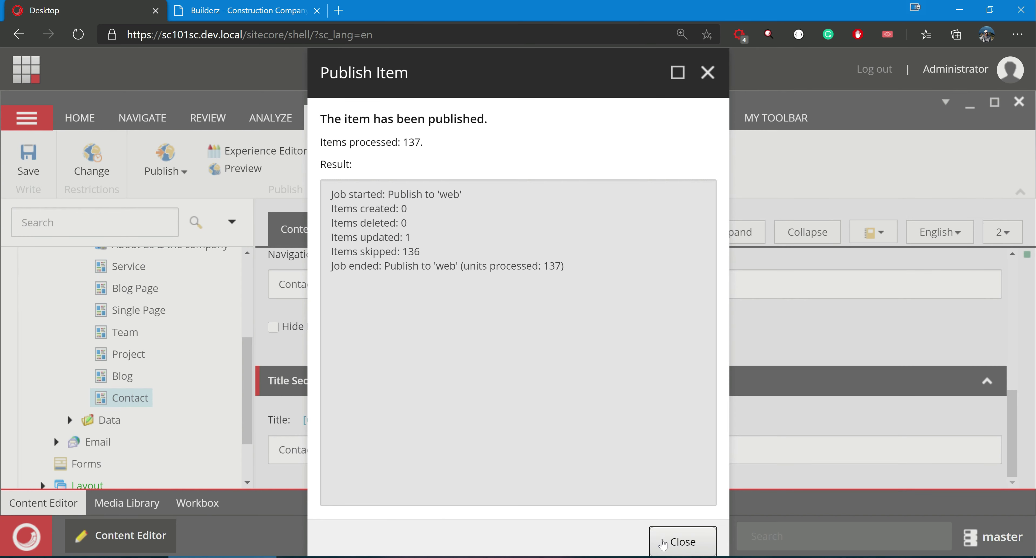
click(682, 541)
Step: Check the page heading and navigation entry on the Builderz website's Contact page
click(222, 8)
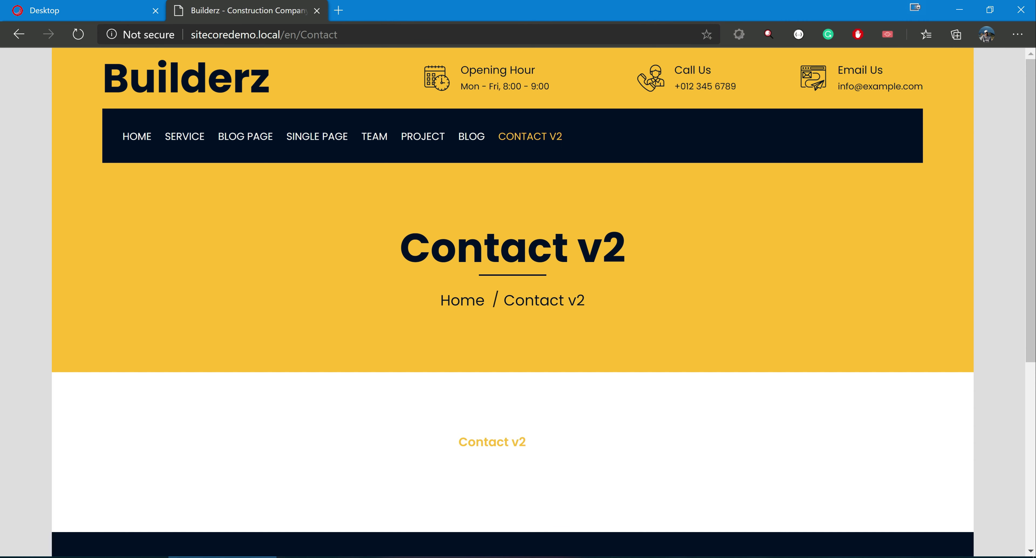
drag(398, 246, 635, 246)
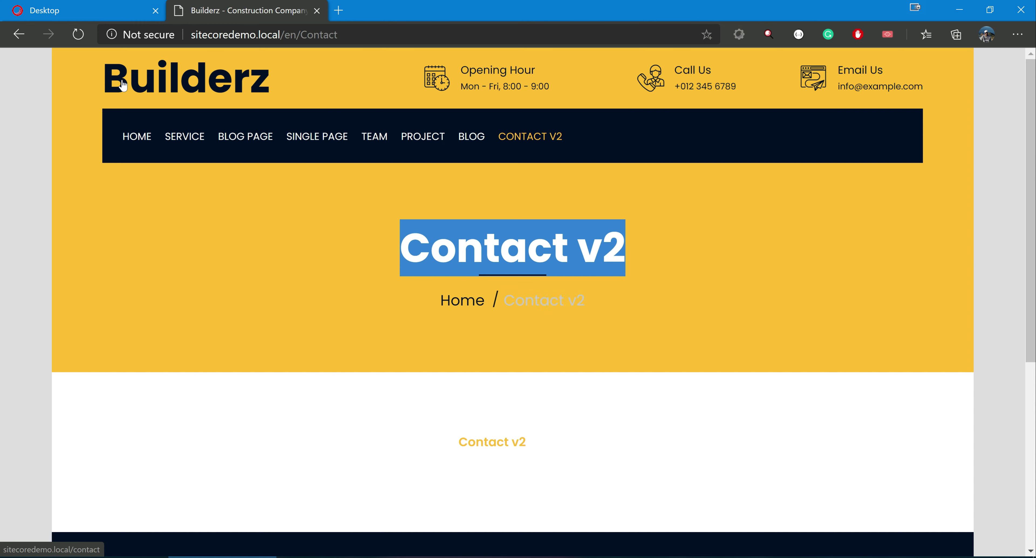
Step: Return to the Content Editor, switch the Contact item to version 1, and review its title fields and publishing notice
click(91, 12)
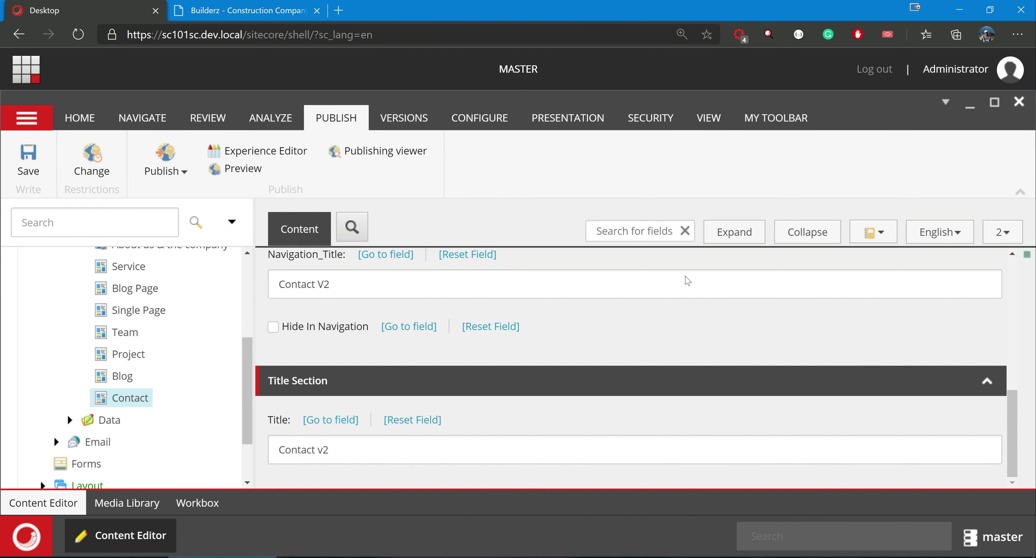
scroll(688, 280, up, 2)
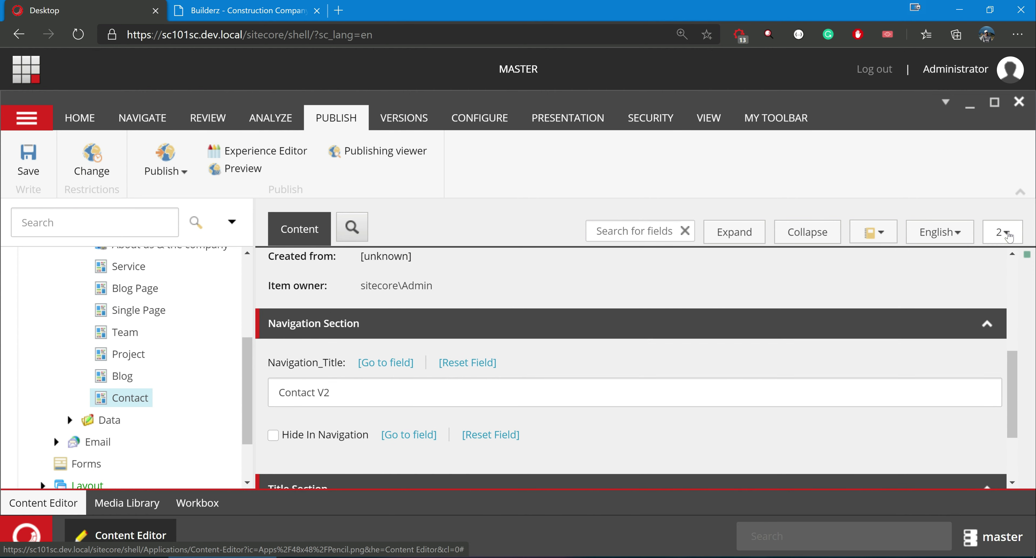
click(1005, 232)
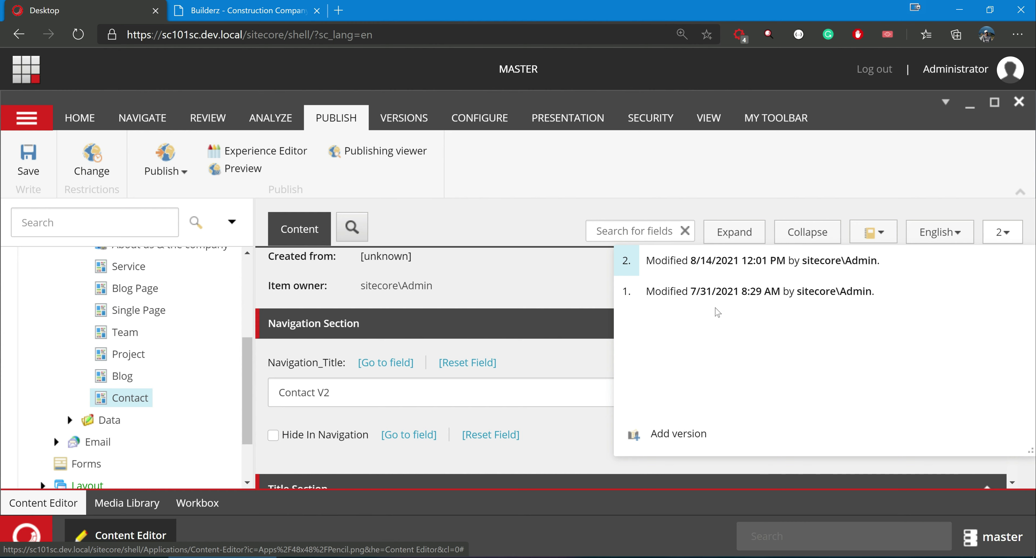
click(698, 293)
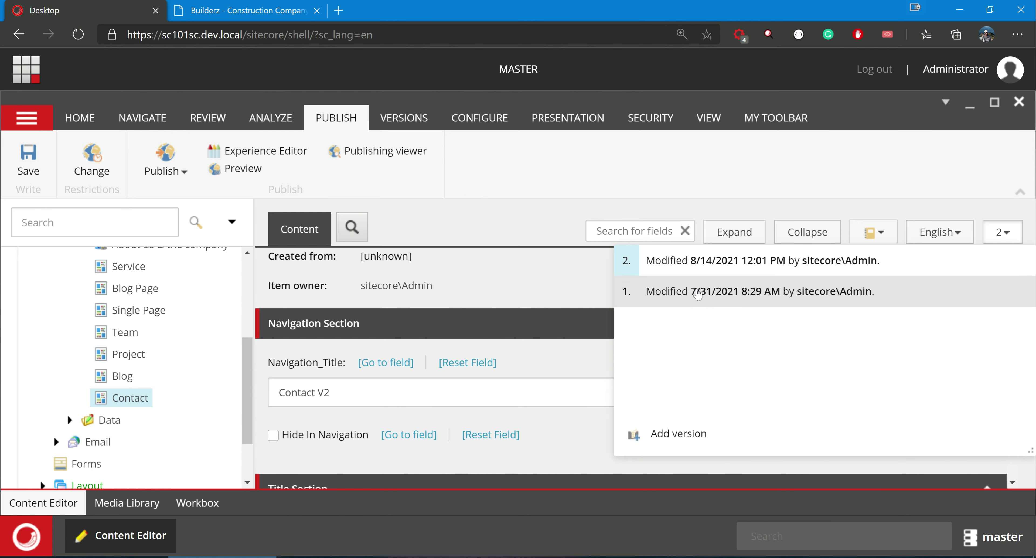
scroll(486, 330, down, 2)
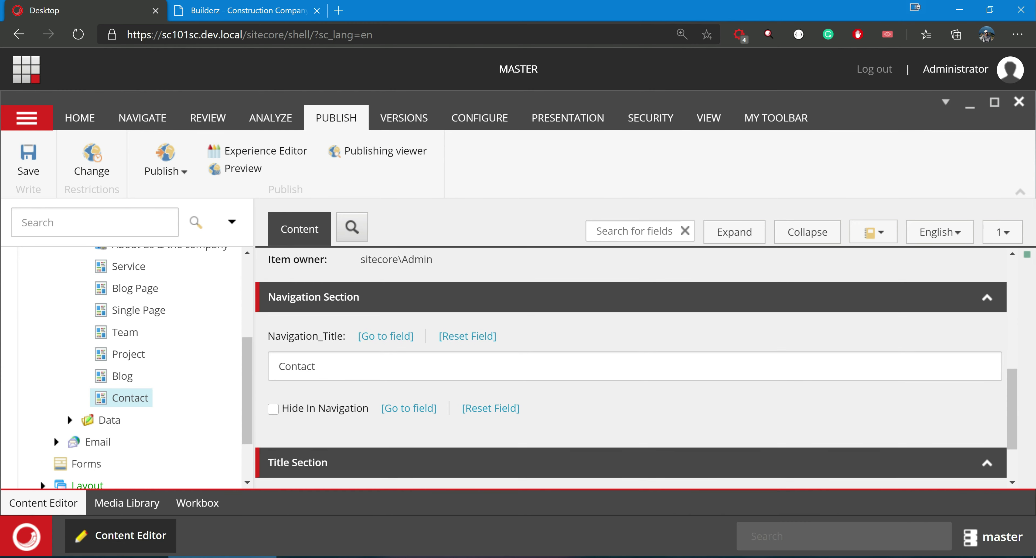
scroll(304, 386, down, 2)
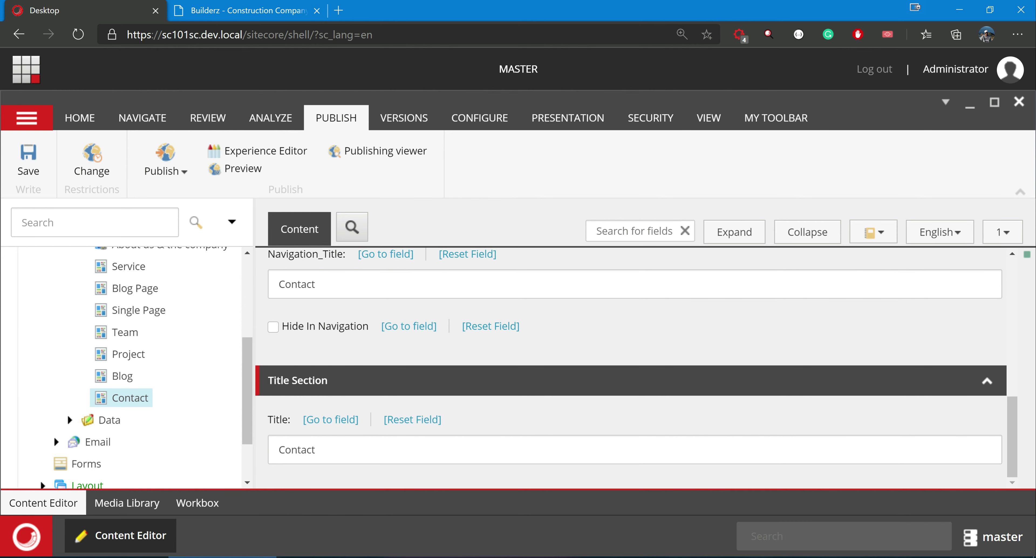
scroll(320, 357, up, 1)
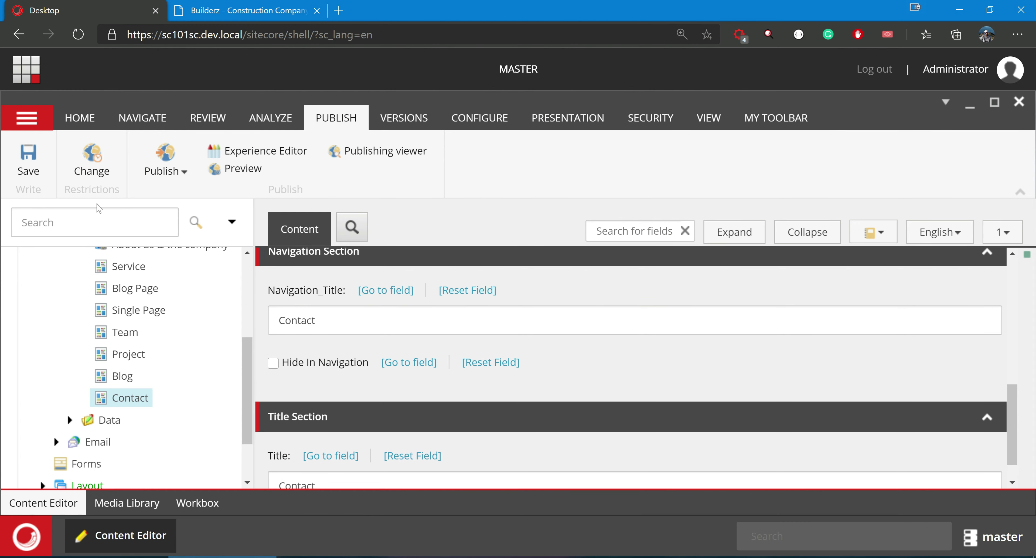
scroll(356, 303, up, 3)
scroll(355, 303, up, 3)
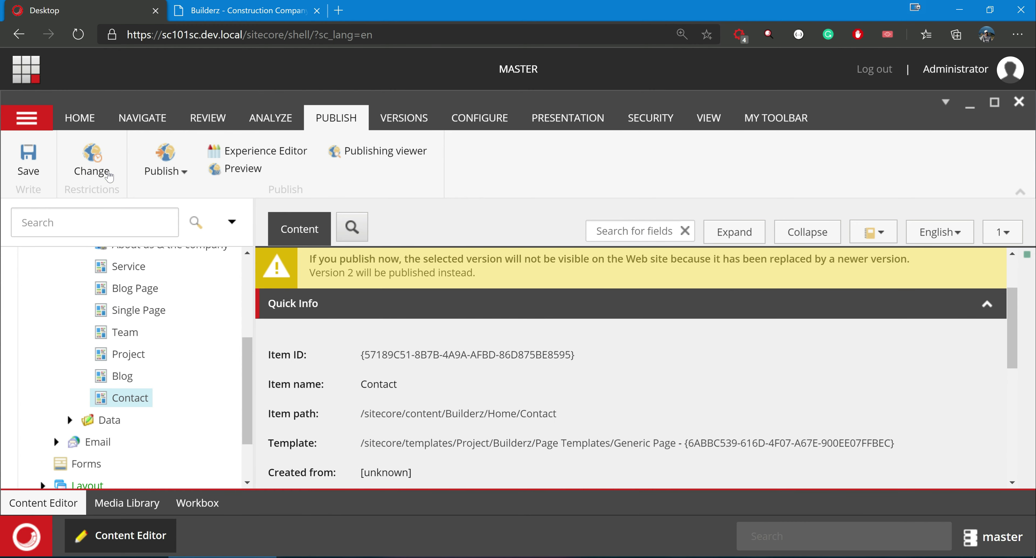
scroll(433, 304, up, 2)
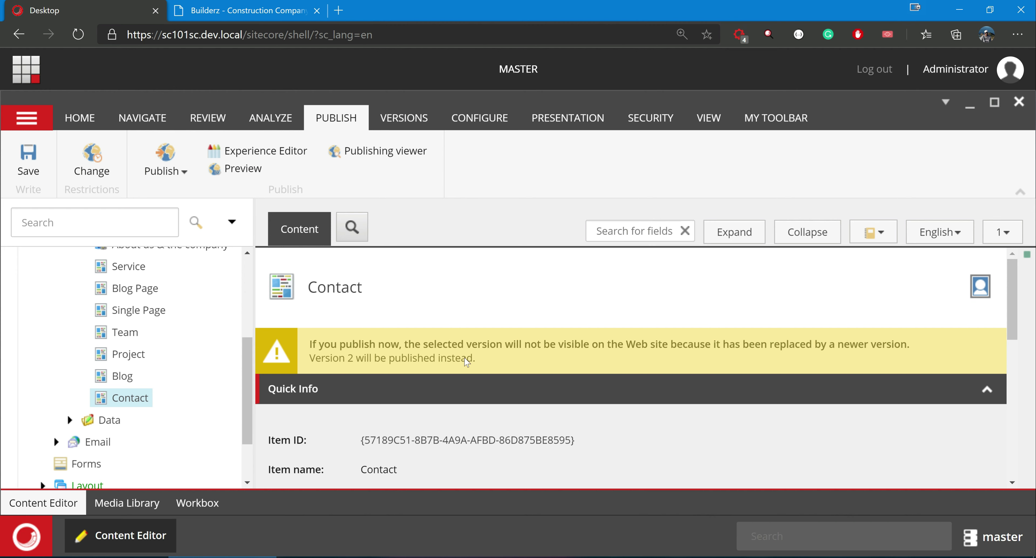
Step: Make version 2 of the Contact item non-publishable in its publishing settings
click(98, 165)
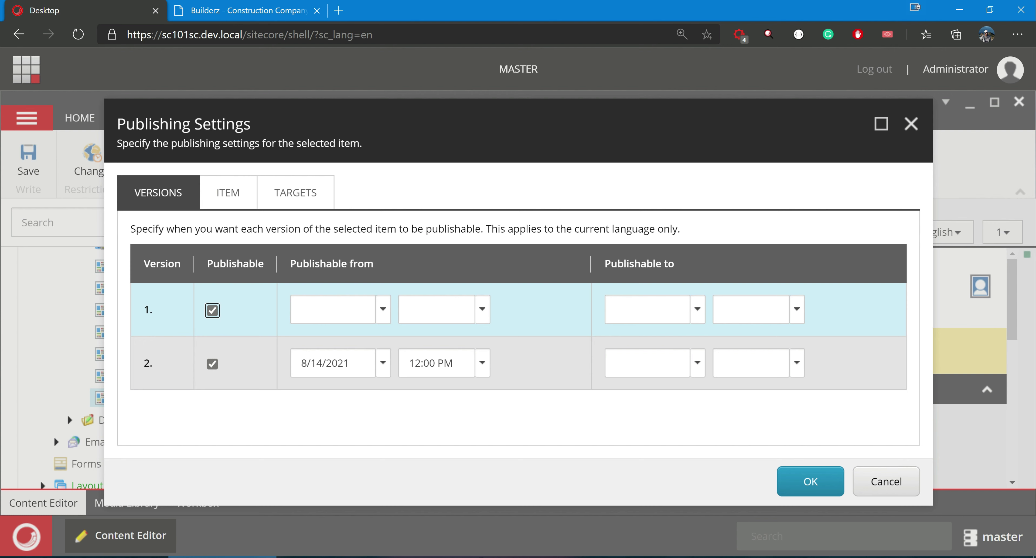
click(212, 364)
click(806, 494)
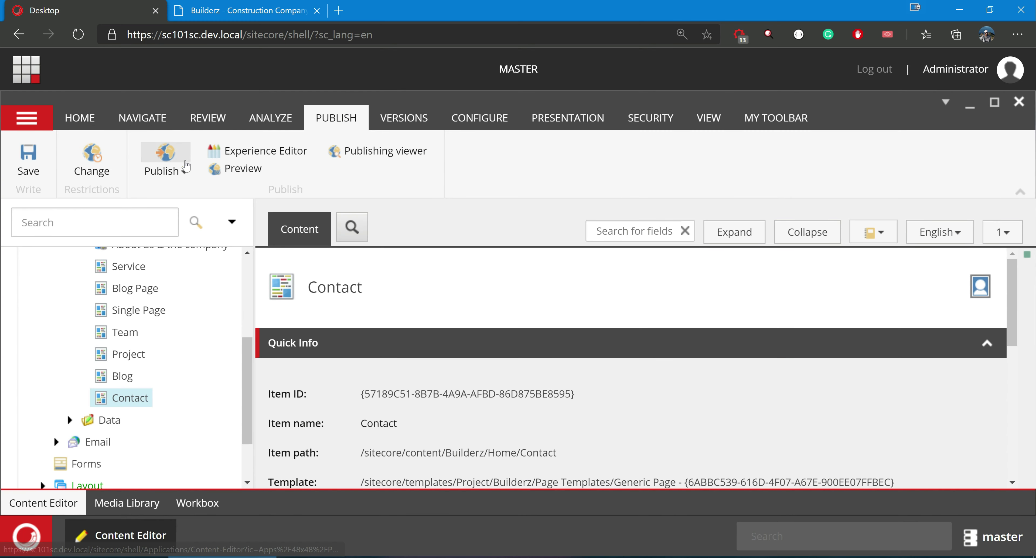
Step: Smart publish the Contact item in English with related items so the site uses version 1
click(165, 169)
click(189, 212)
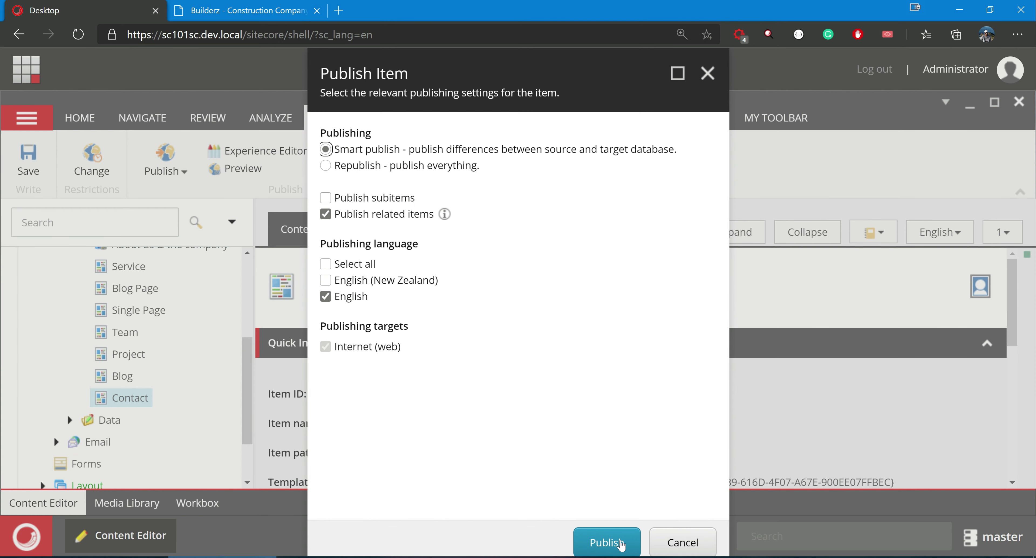
click(607, 542)
click(605, 389)
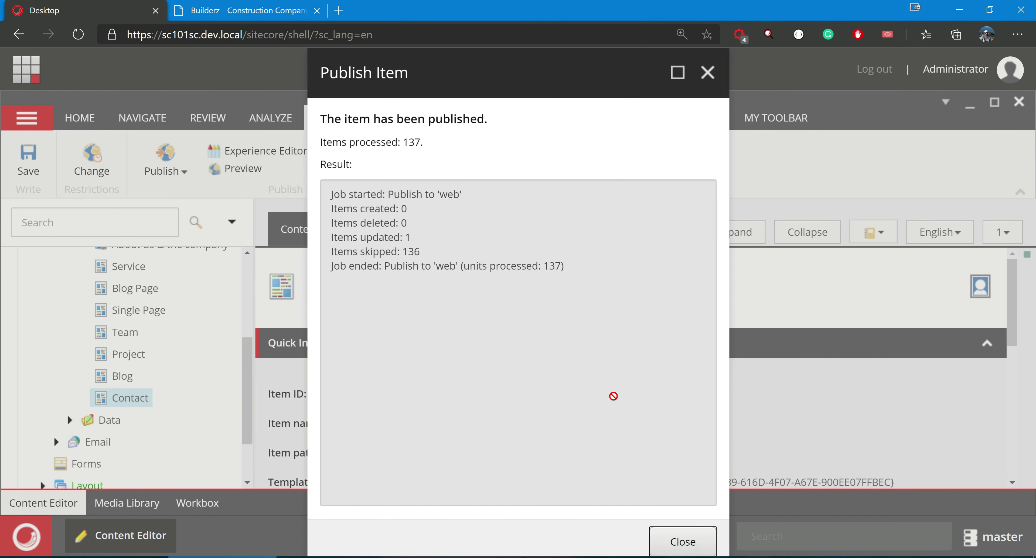
click(666, 544)
Step: Review the Navigation_Title and Title fields of the Contact item's version 1
scroll(494, 341, down, 2)
scroll(493, 339, down, 3)
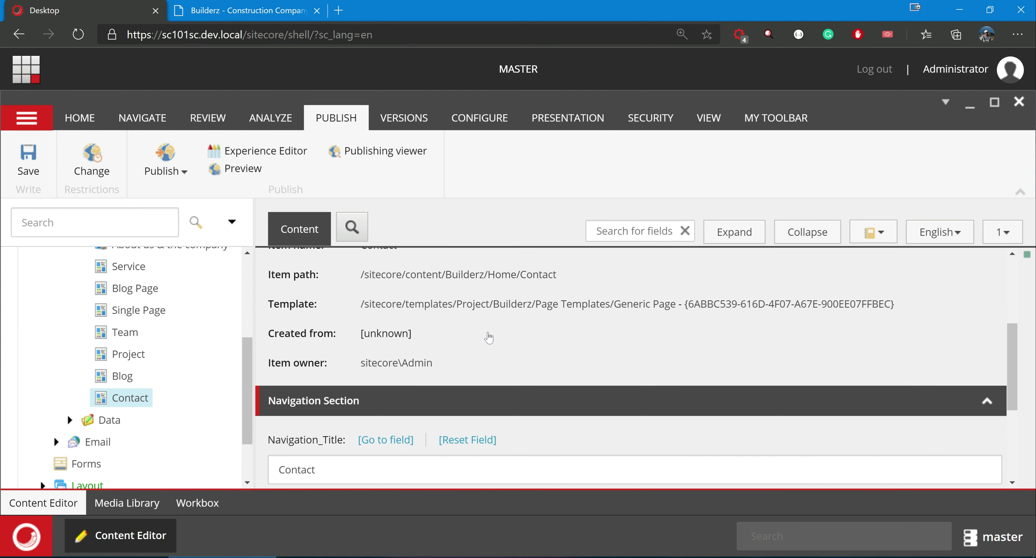
scroll(347, 320, up, 5)
scroll(530, 389, down, 5)
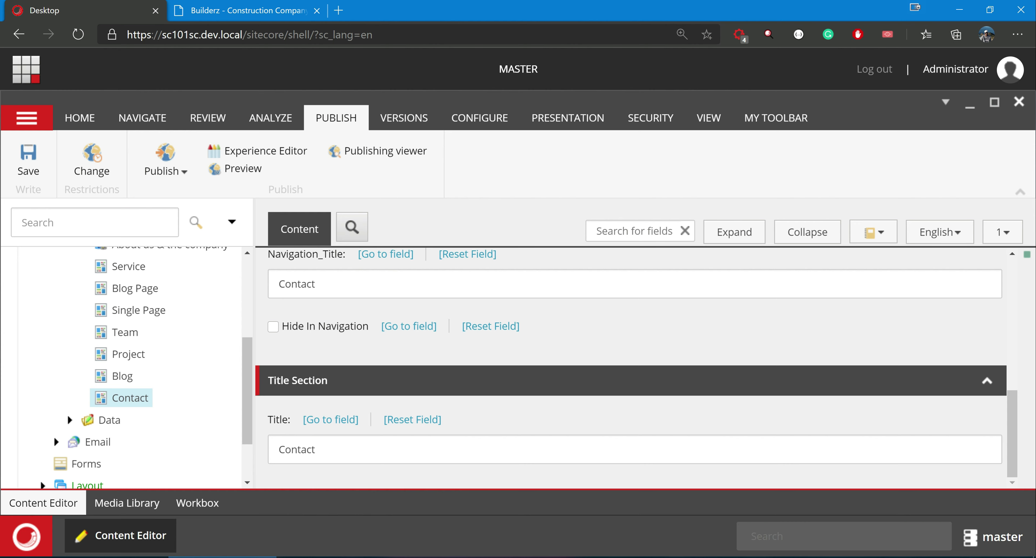
Step: Switch the Contact item to version 2 and check its publishing notice
scroll(359, 327, up, 5)
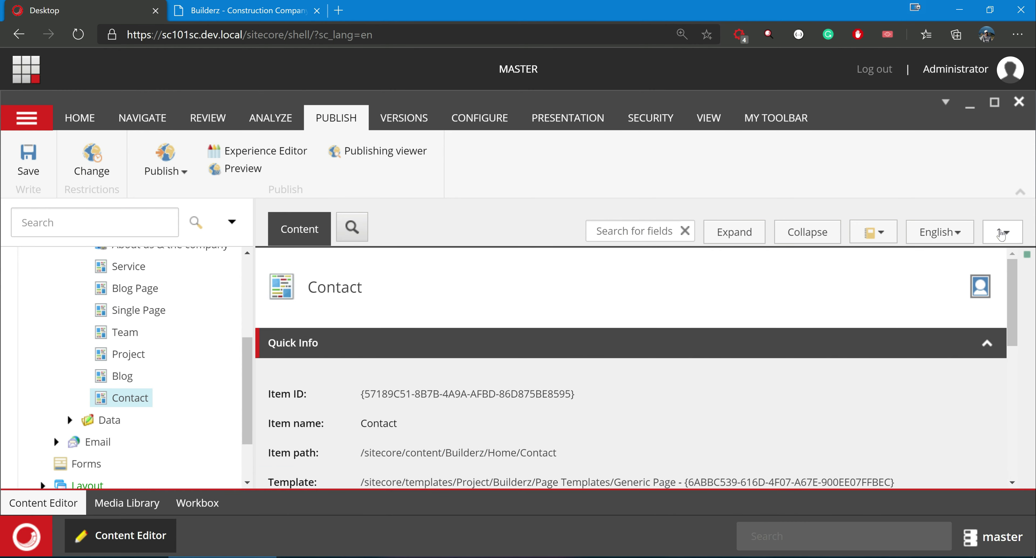
click(1001, 232)
click(1001, 232)
click(1001, 232)
click(765, 266)
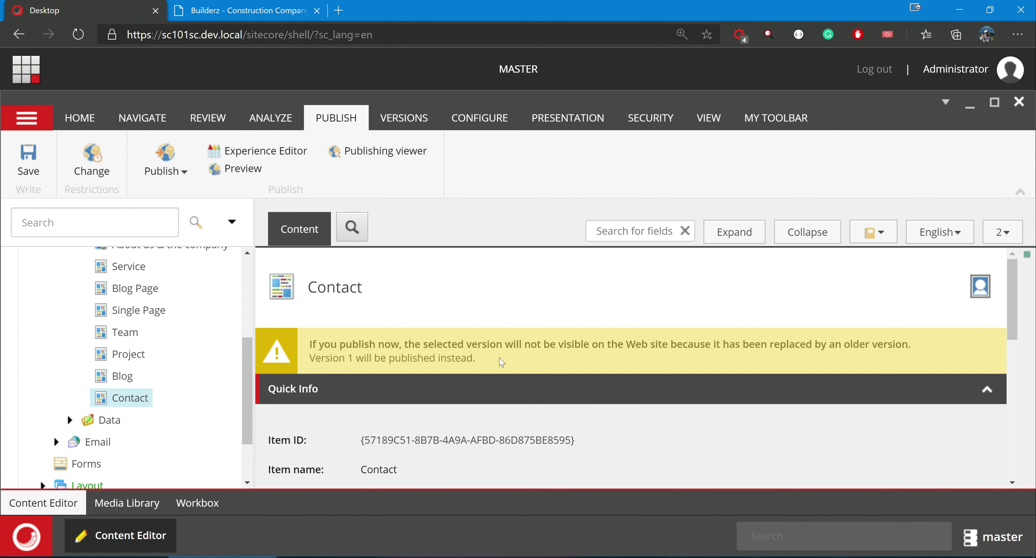
Step: Reload the Builderz website's Contact page and check which version's titles it shows
click(218, 5)
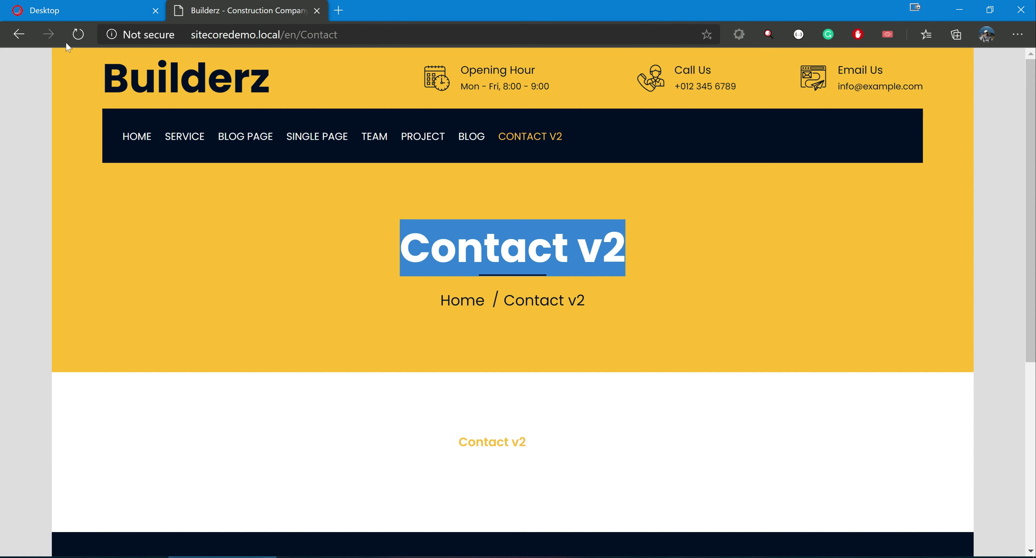
click(78, 34)
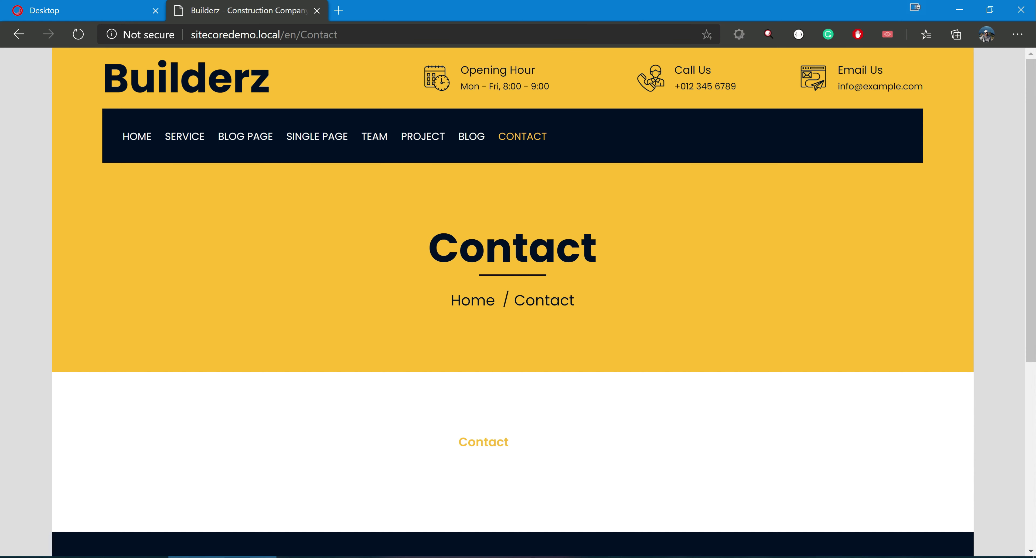
Step: Make version 2 of the Contact item publishable again in the publishing settings and save the item
click(112, 13)
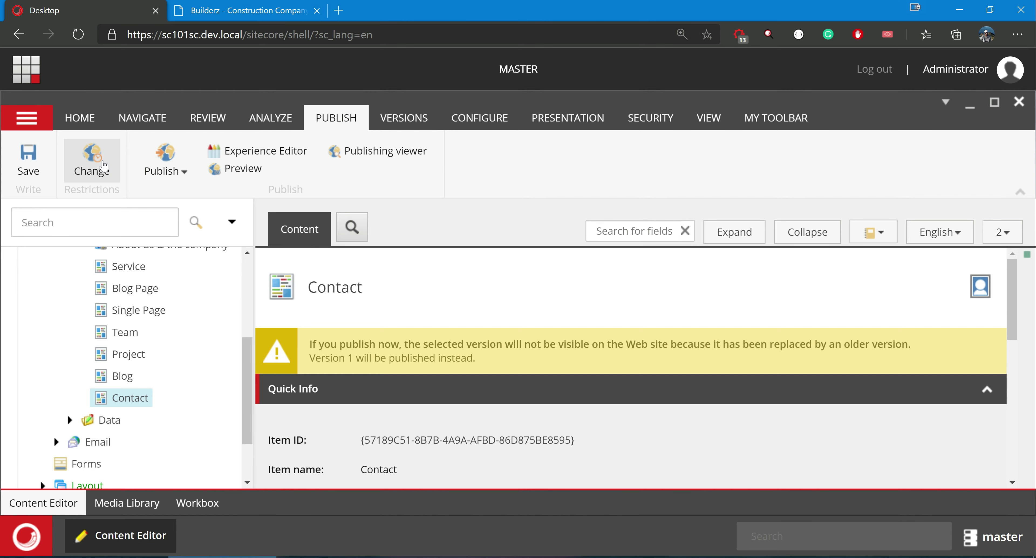
click(91, 161)
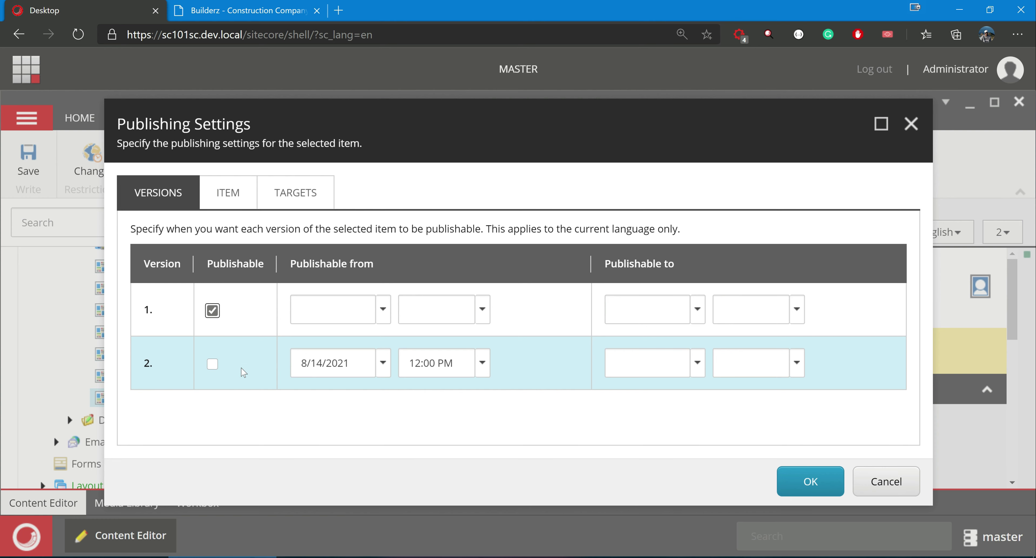
click(212, 364)
click(812, 481)
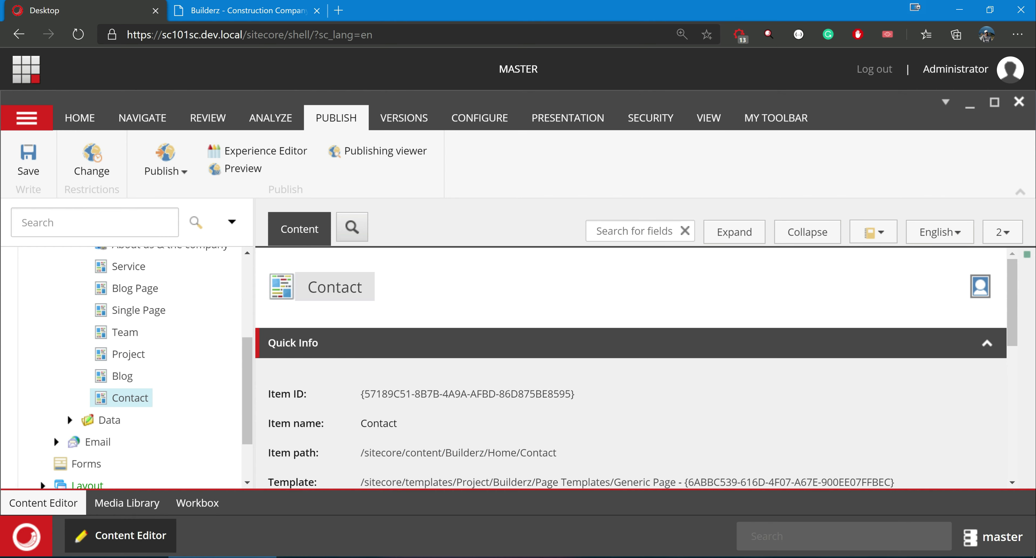
click(36, 164)
scroll(396, 357, down, 10)
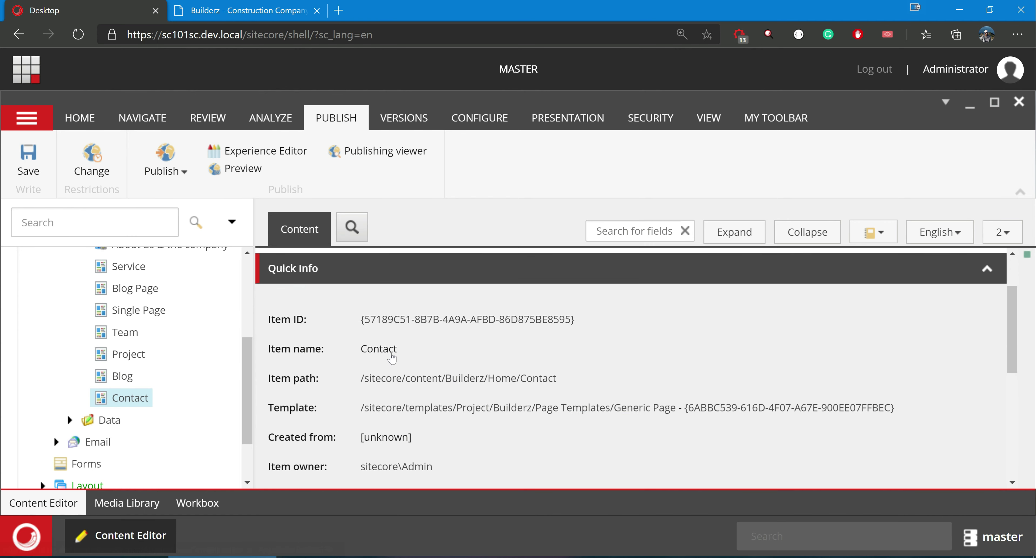
scroll(397, 356, up, 10)
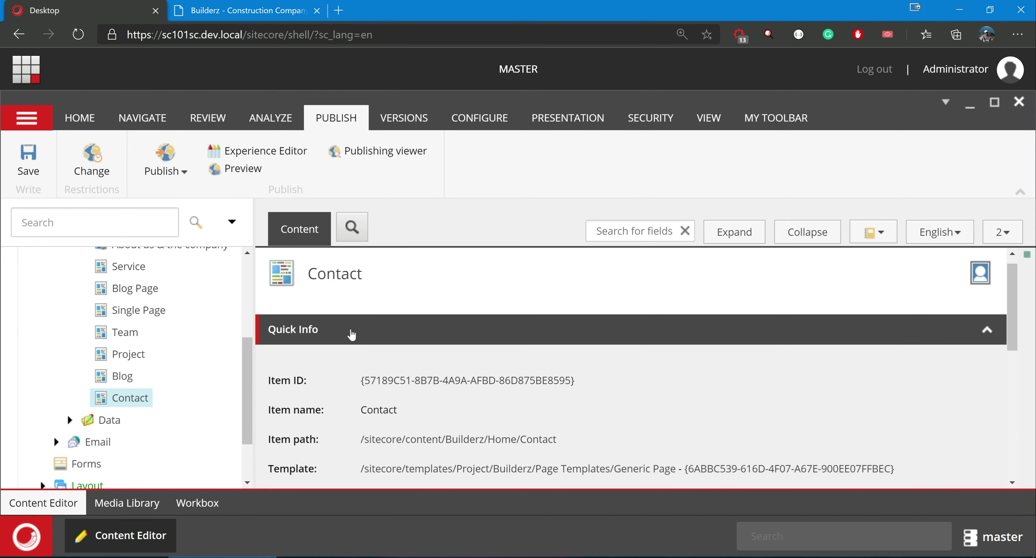
Step: Examine when each Contact version is publishable in the Publishing Viewer, with the start date set to January 14, 2021
click(374, 157)
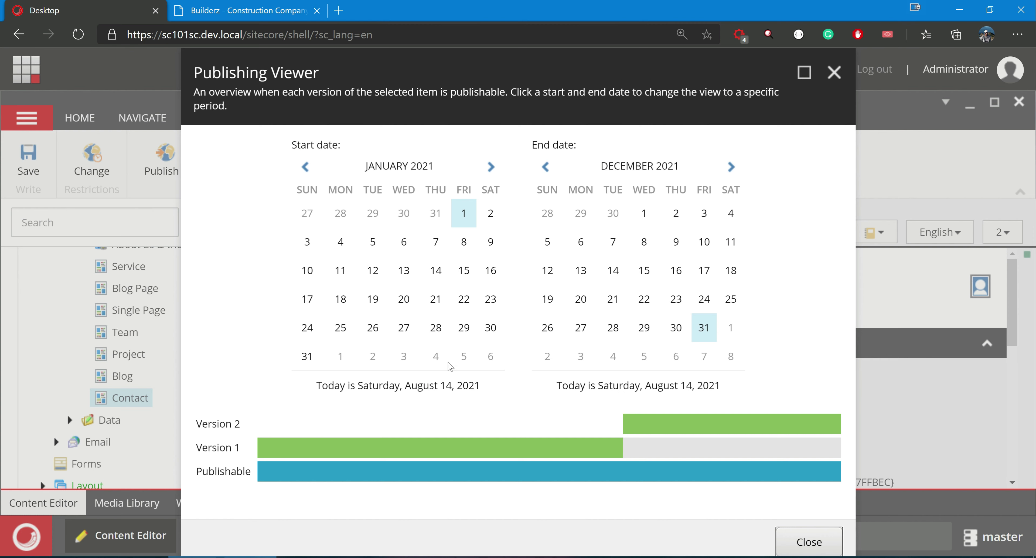
click(435, 270)
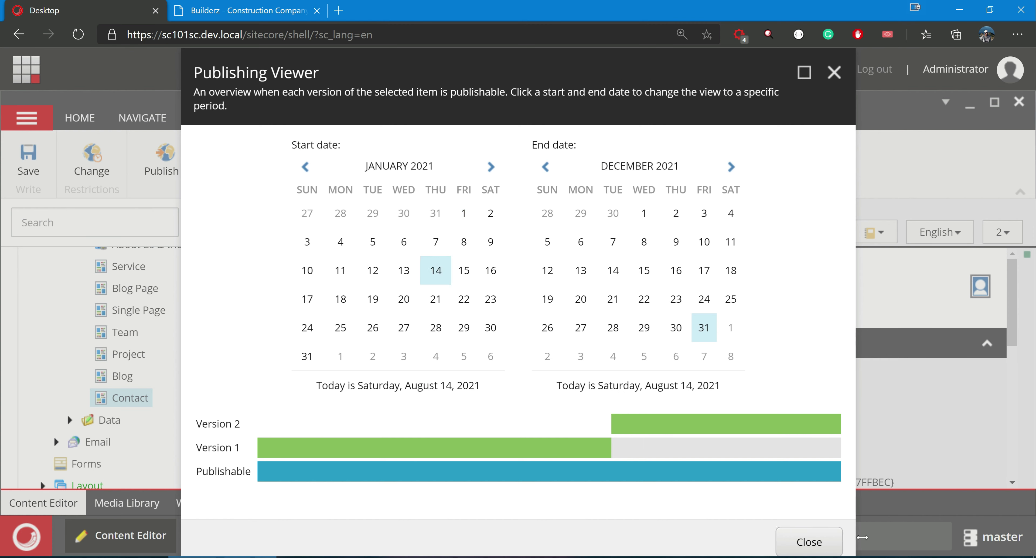
click(809, 542)
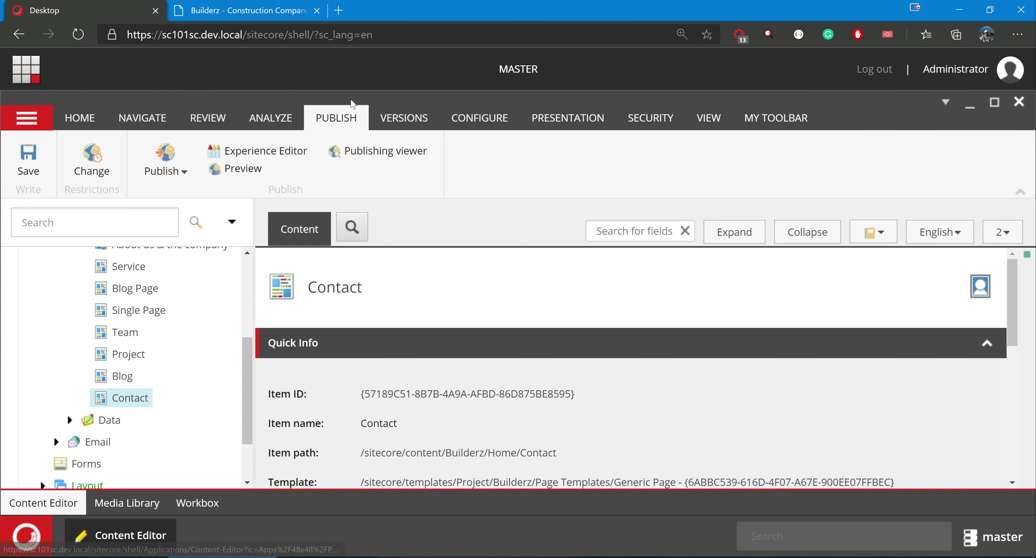
Step: Compare version 1 of the Contact item with version 2 in an enlarged one-column view and examine all field sections for differences
click(396, 117)
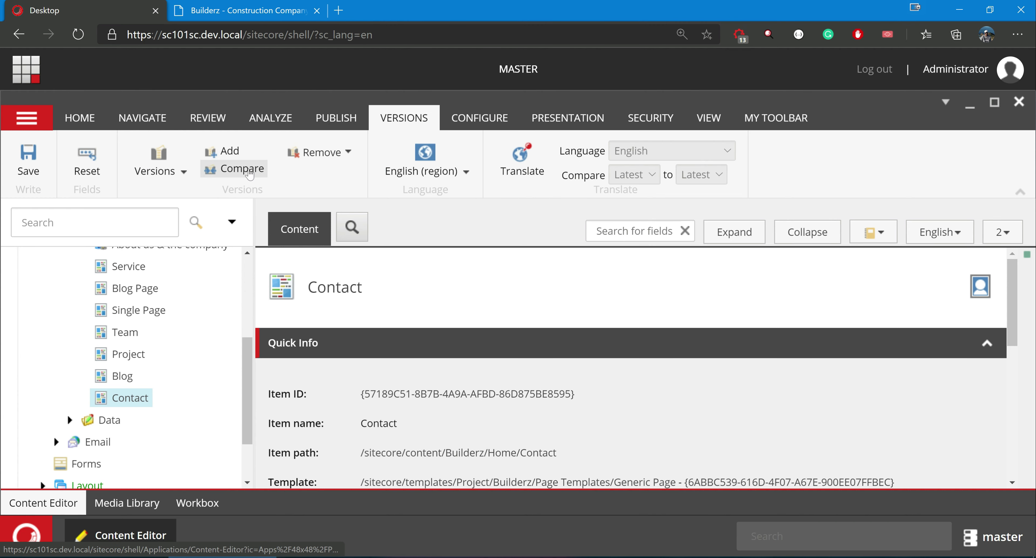
click(257, 172)
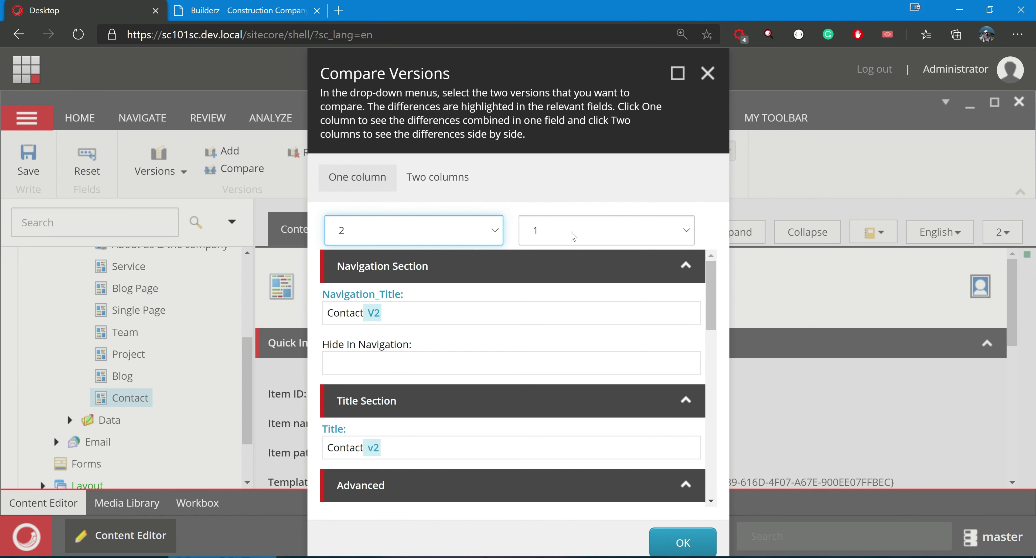
click(476, 241)
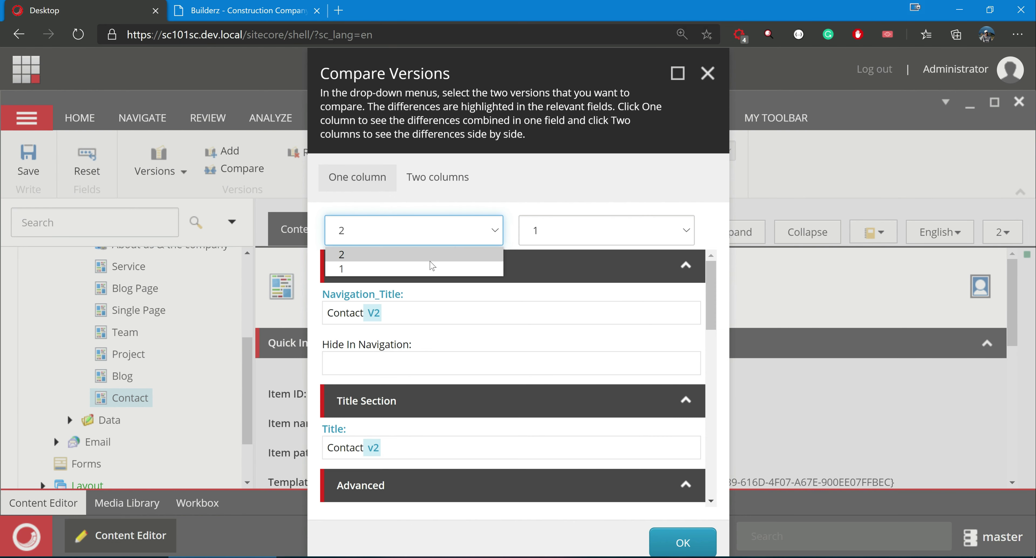
click(428, 274)
click(604, 235)
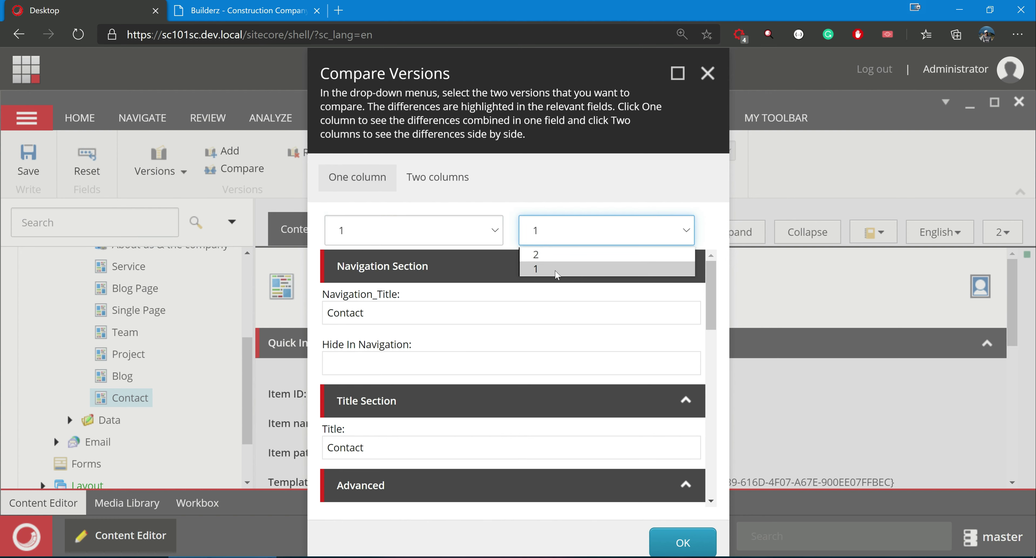
click(579, 255)
click(678, 75)
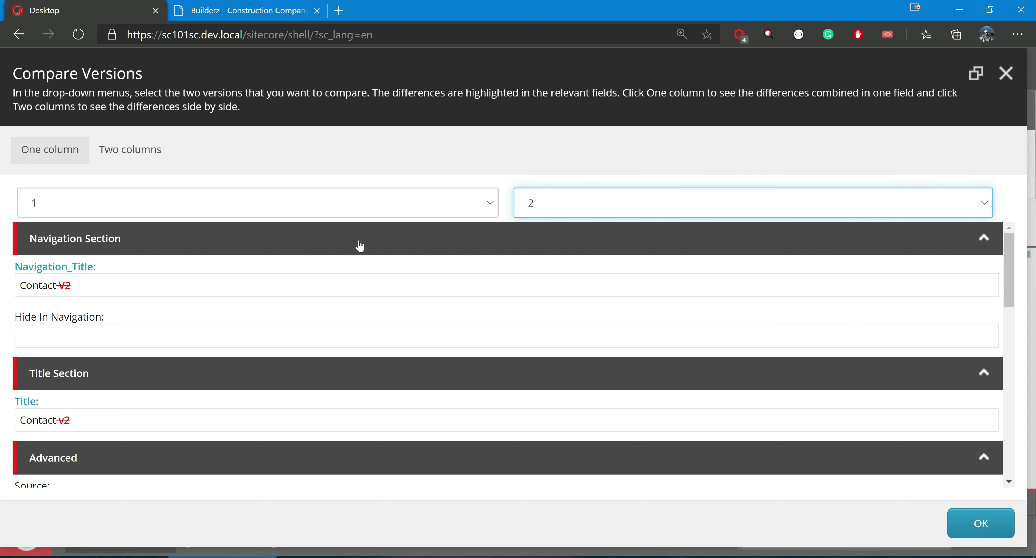
scroll(418, 307, down, 15)
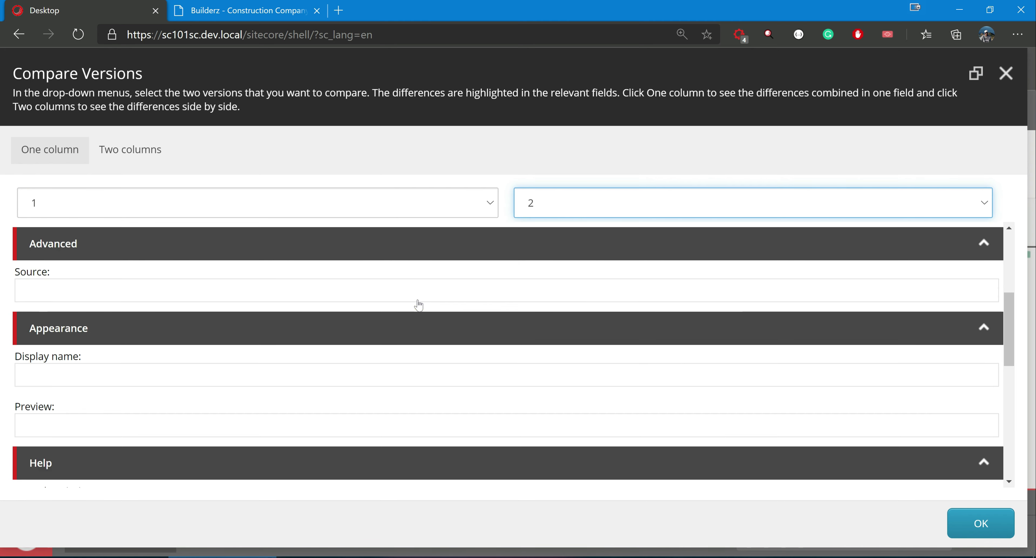
scroll(418, 299, up, 15)
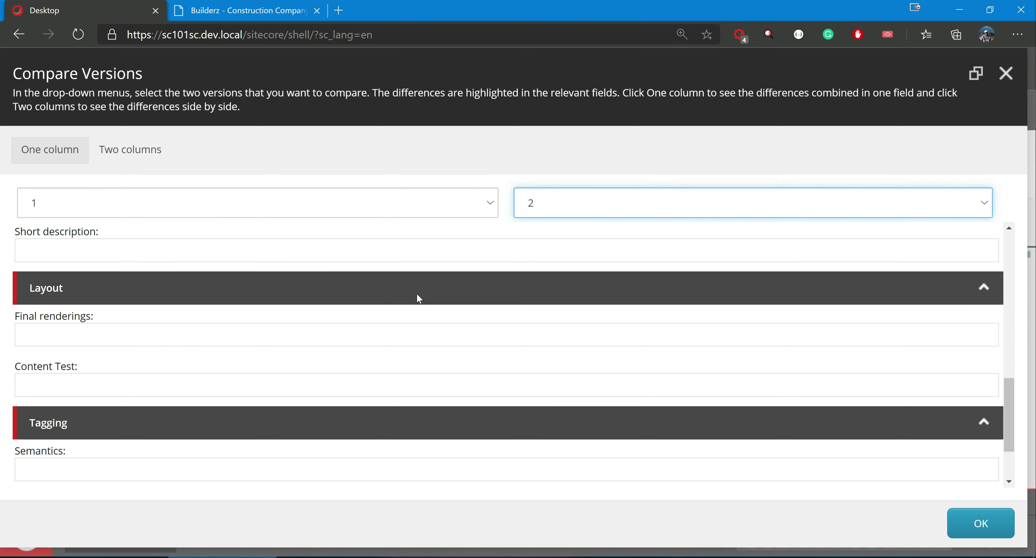
scroll(408, 291, down, 15)
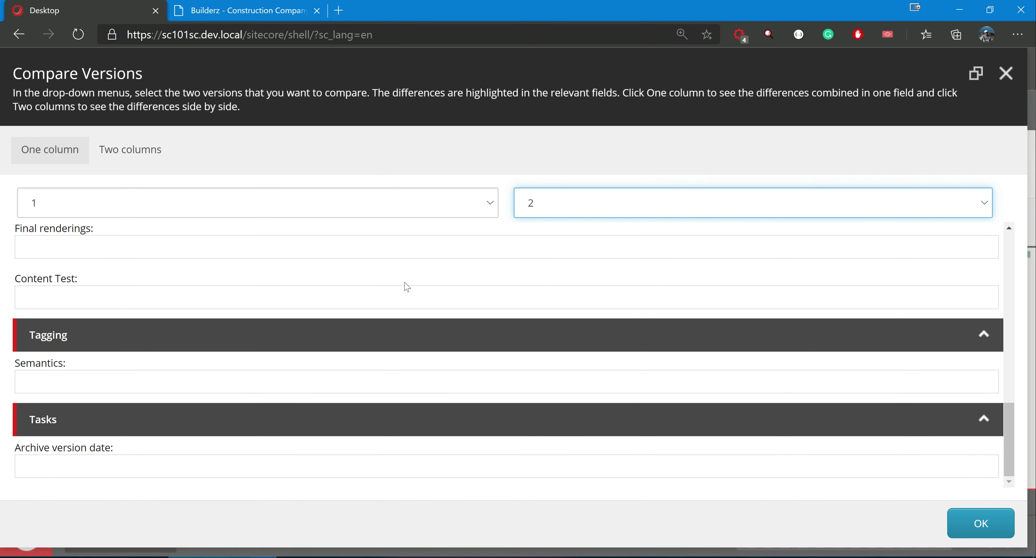
scroll(406, 286, up, 15)
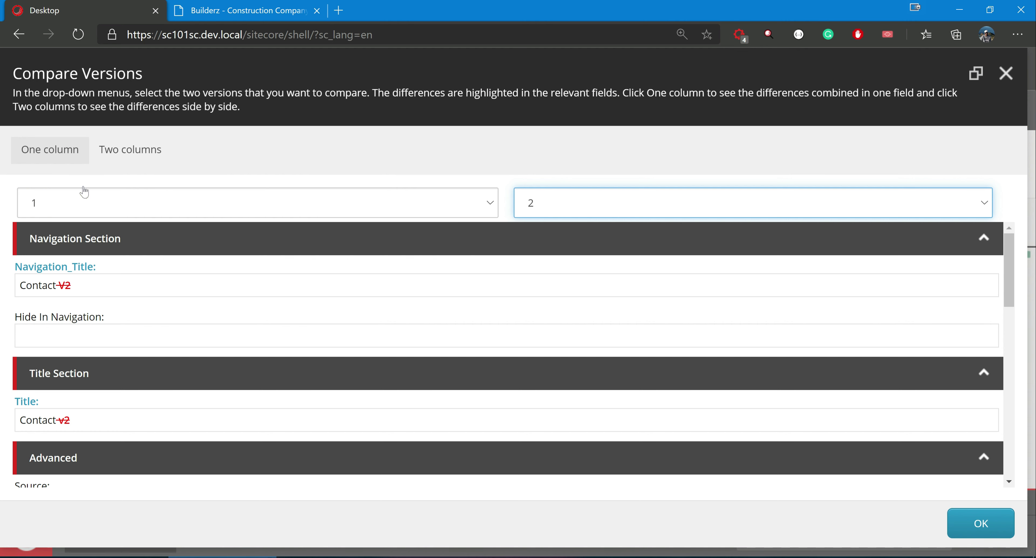
Step: Compare Contact versions 1 and 2 side by side in two columns, then close the comparison
click(129, 150)
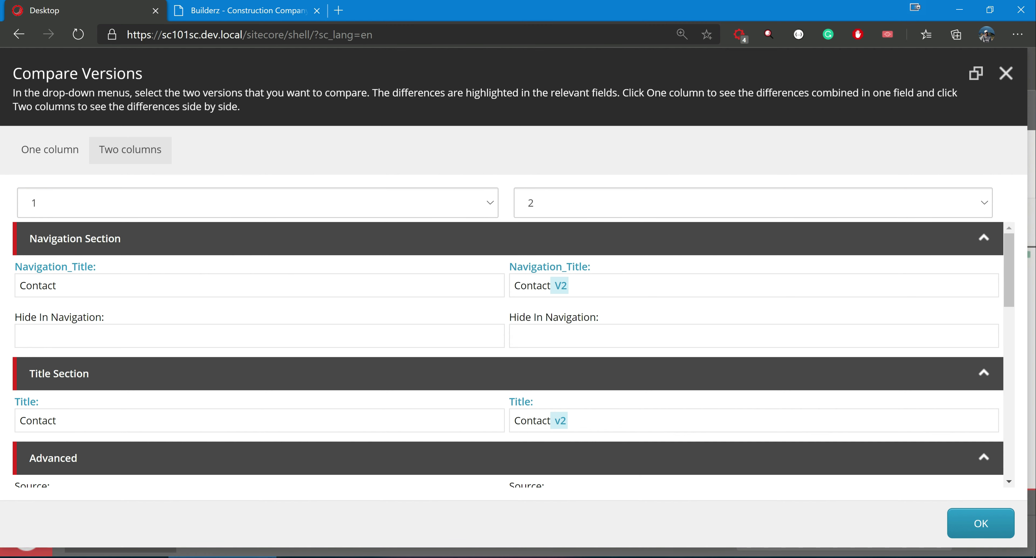
scroll(573, 380, down, 2)
scroll(574, 376, down, 10)
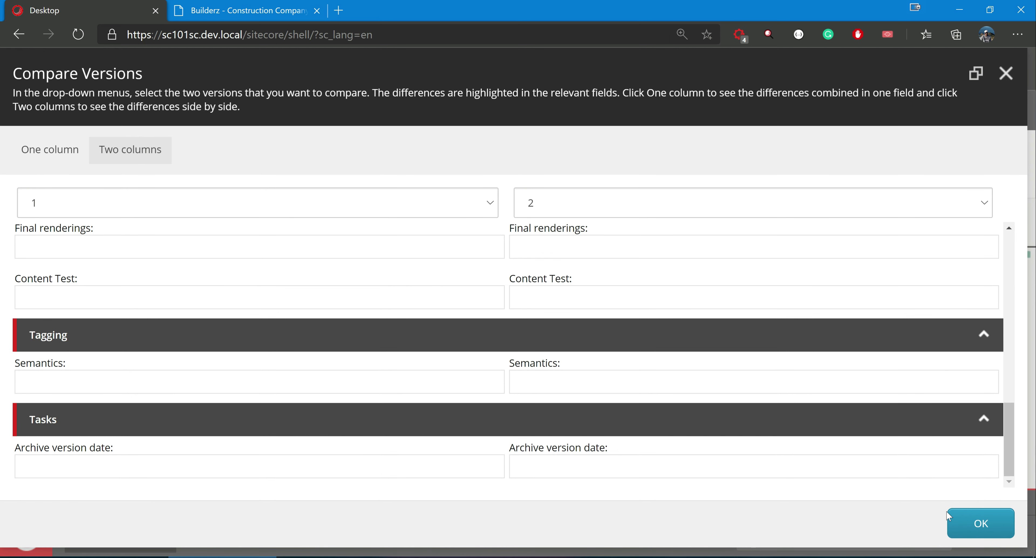
click(980, 523)
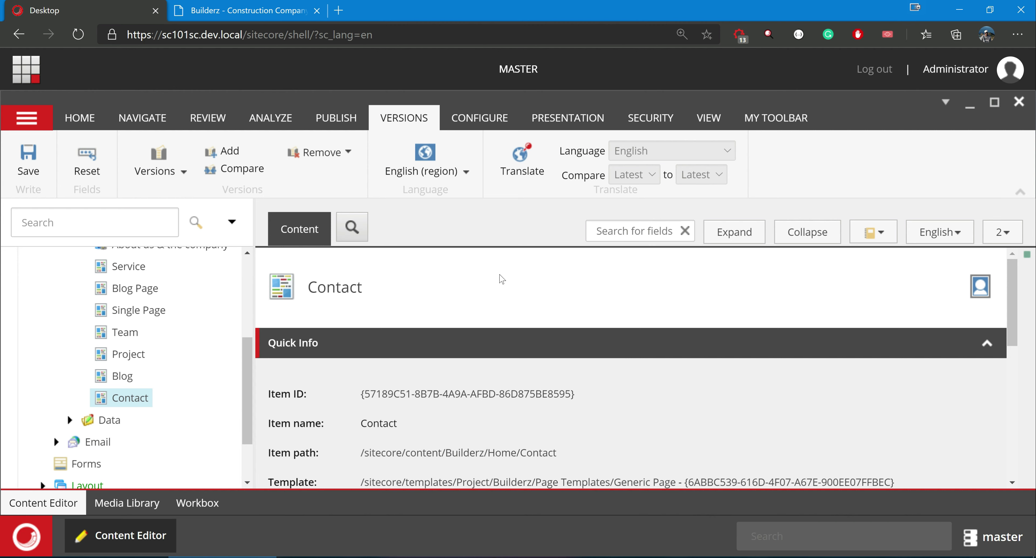
Step: Remove version 2 of the Contact item
click(348, 154)
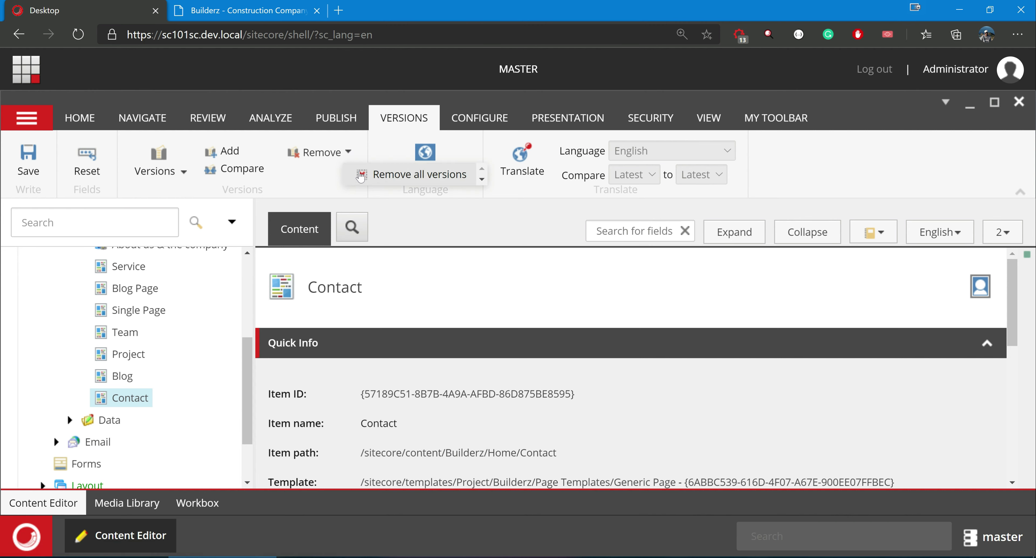
click(318, 157)
click(599, 367)
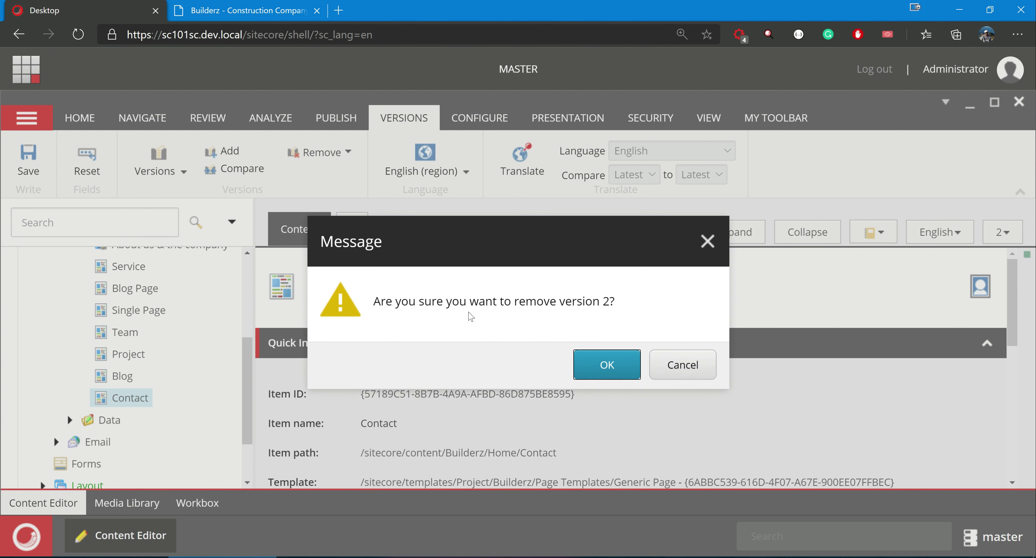
click(602, 370)
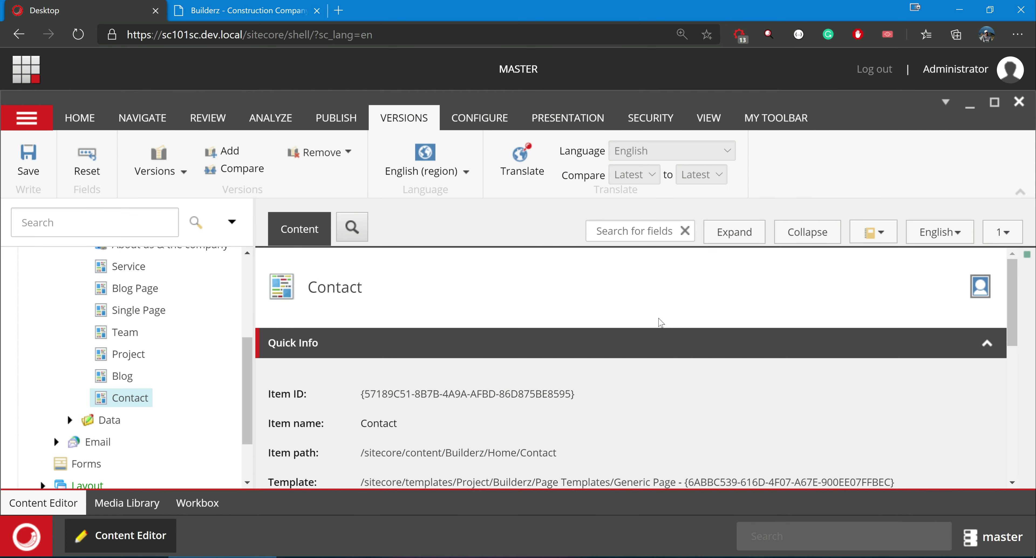
Step: Check the Contact item's version list and its publishable periods in the Publishing Viewer
click(1002, 232)
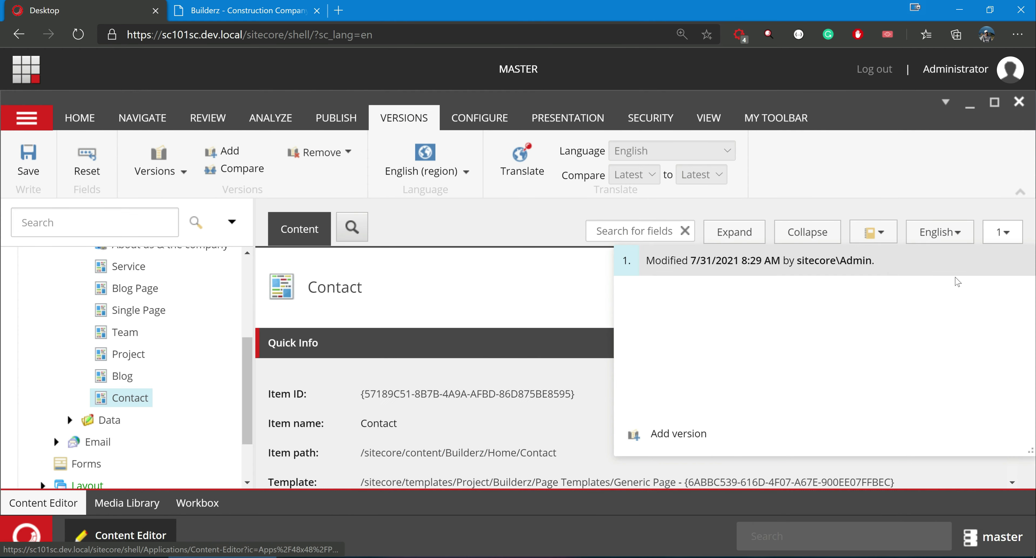
click(337, 124)
click(357, 155)
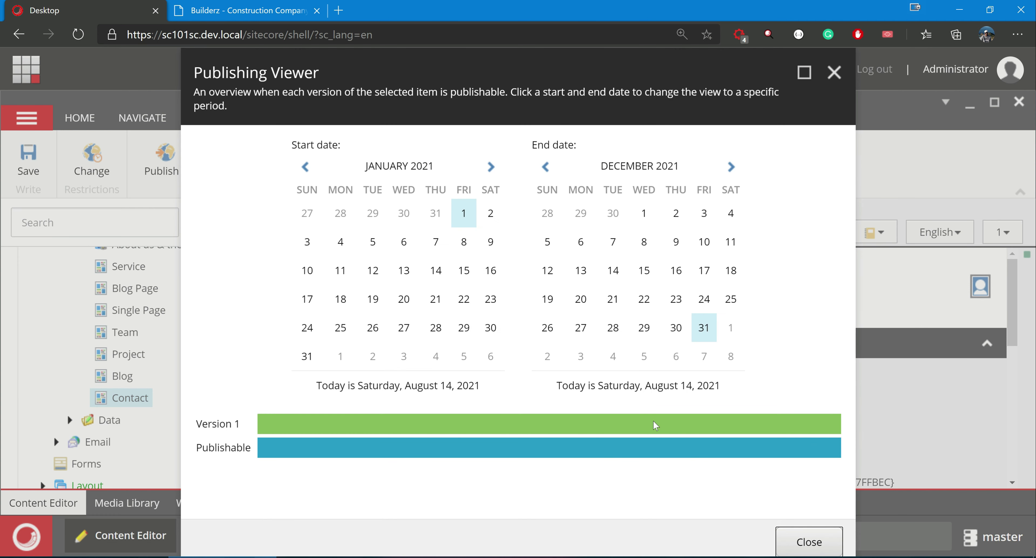
click(809, 542)
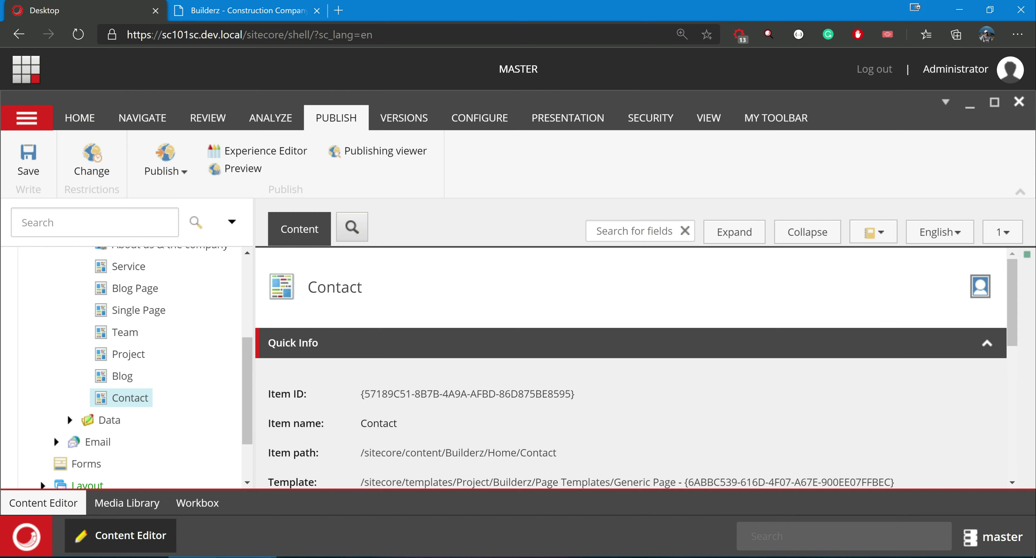
Step: Publish the Contact item in English to the Internet (web) target using Smart publish with related items
click(165, 169)
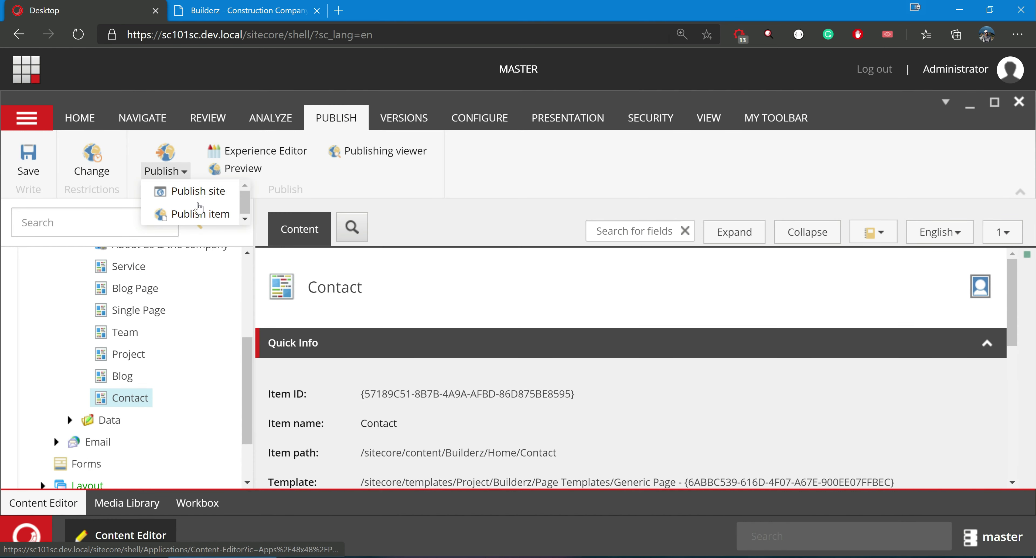
click(201, 217)
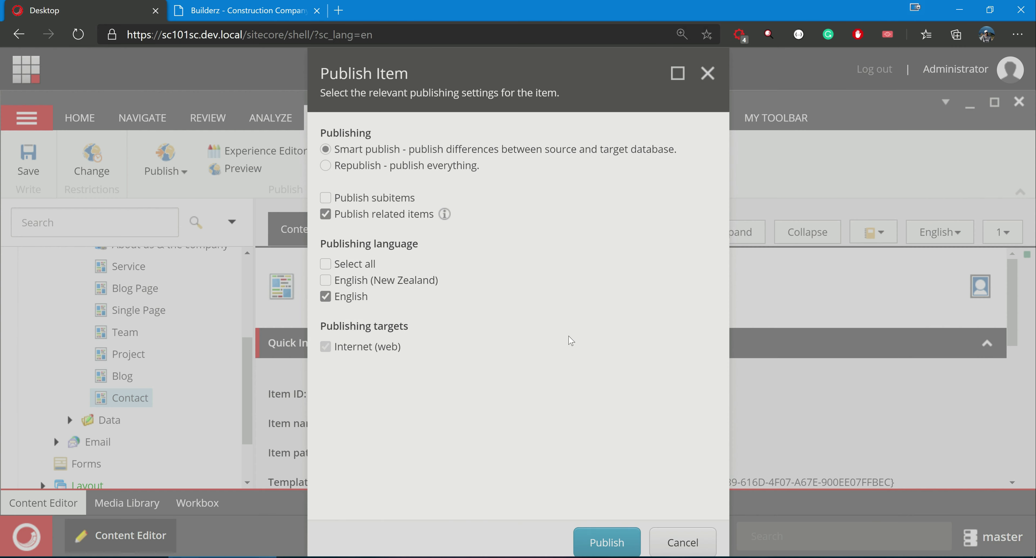
click(606, 542)
click(609, 374)
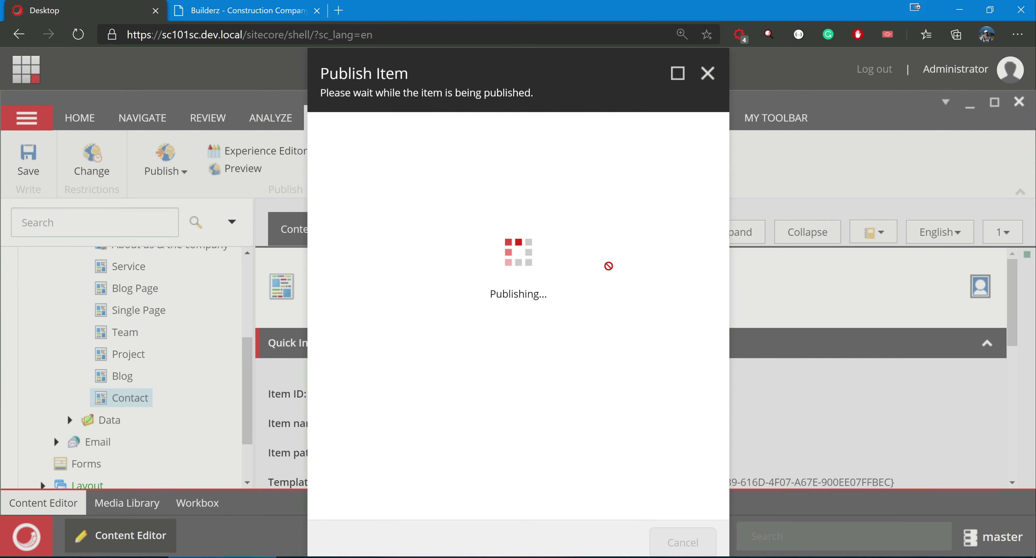
click(707, 72)
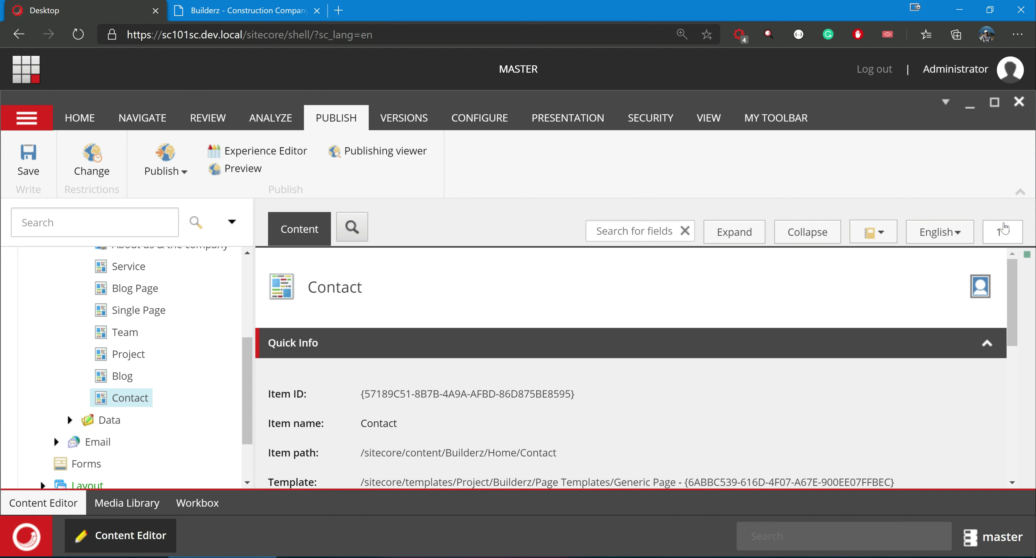
Step: Add a new version to the Contact item and set its Navigation_Title to "Contact v2"
click(1014, 236)
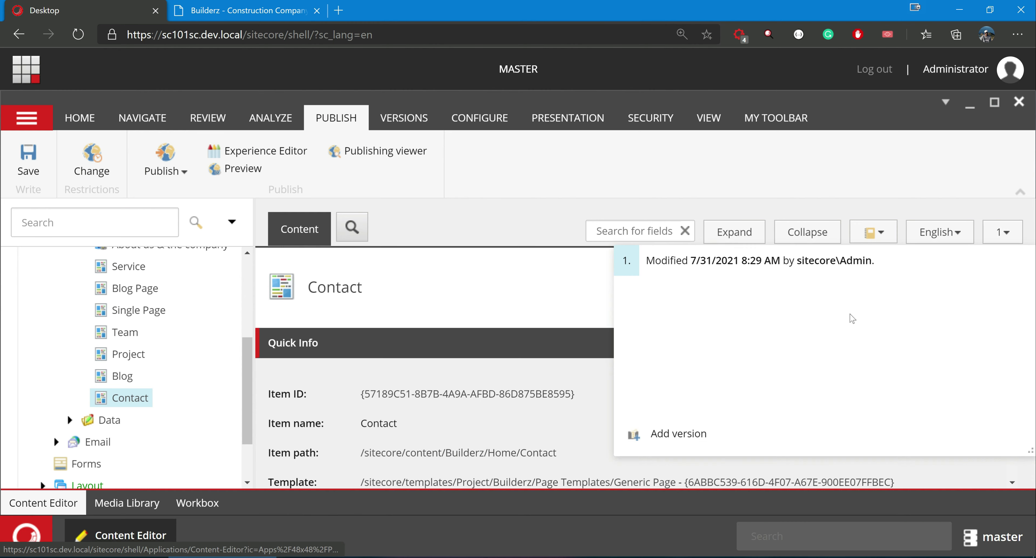
click(706, 433)
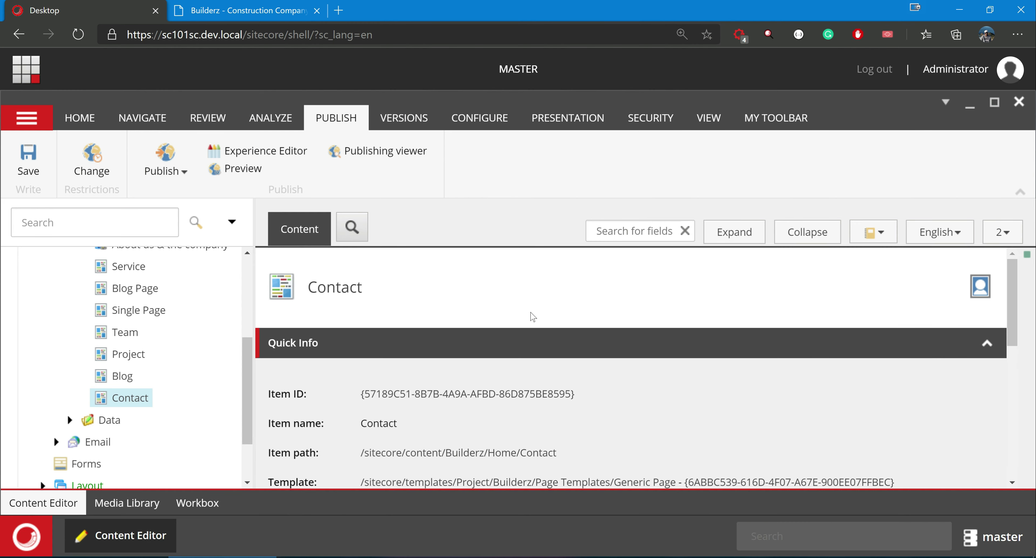
scroll(532, 318, down, 3)
scroll(533, 318, down, 6)
click(318, 322)
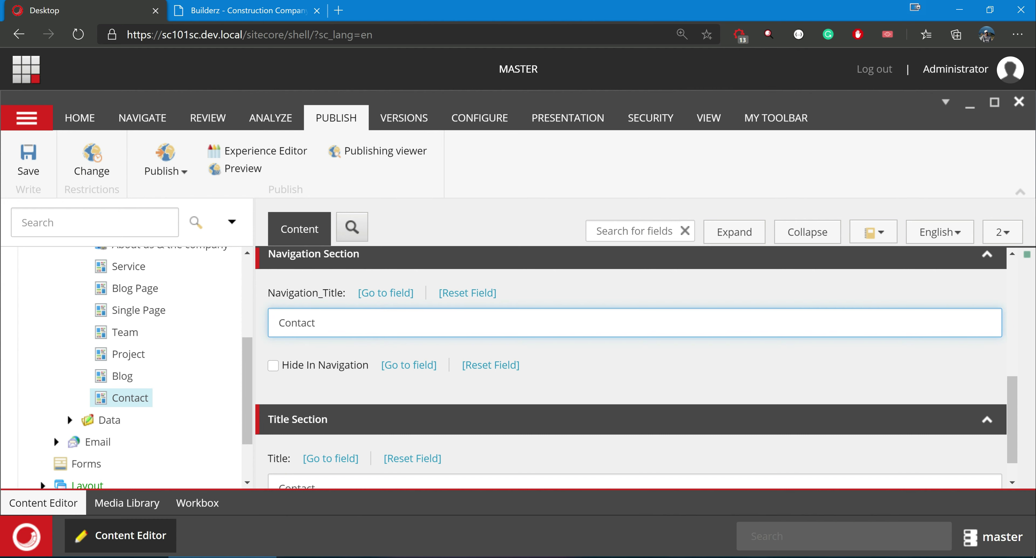
text(v2)
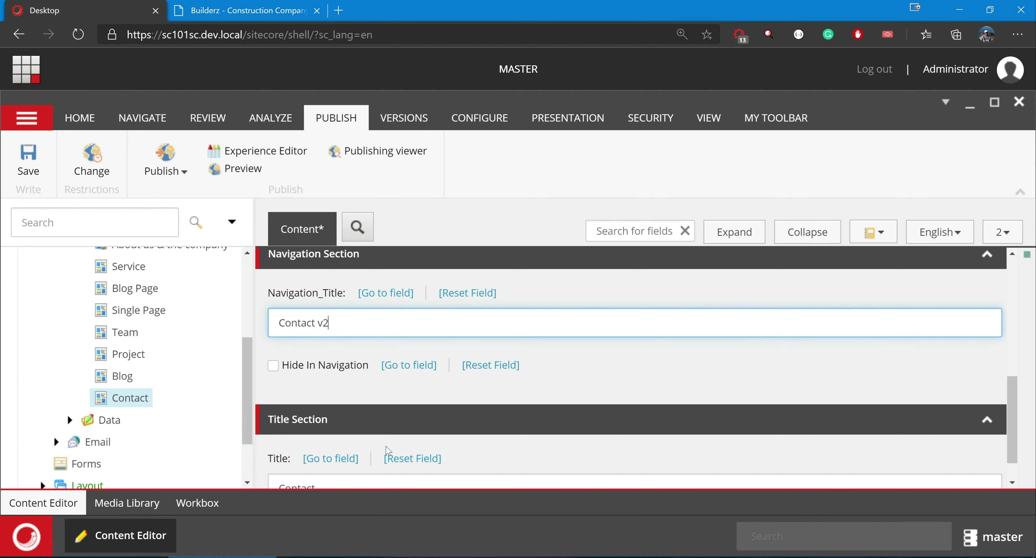
Step: Set the new Contact version's Title to "Contact v2" and save the item
scroll(392, 376, down, 1)
click(316, 450)
text(v2)
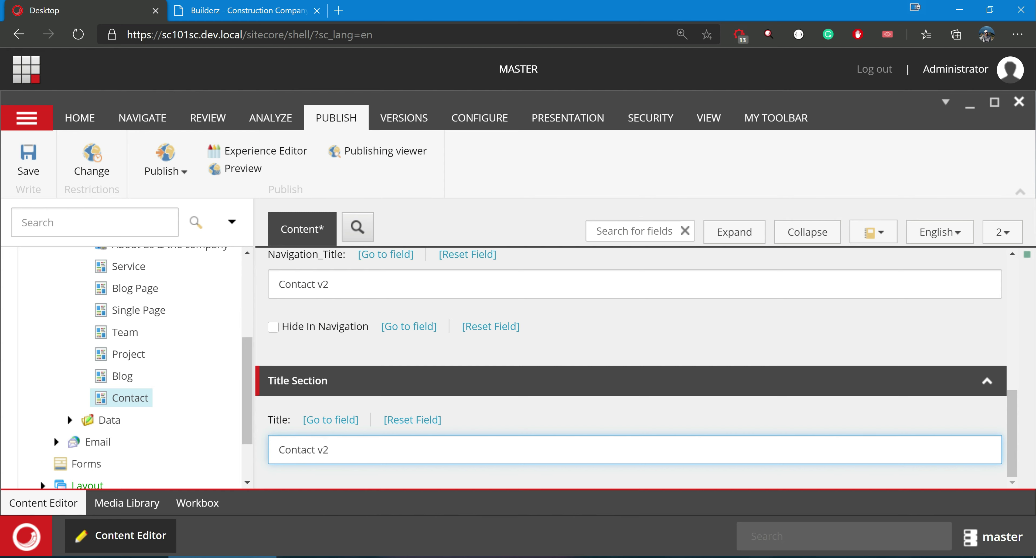
key(ctrl+s)
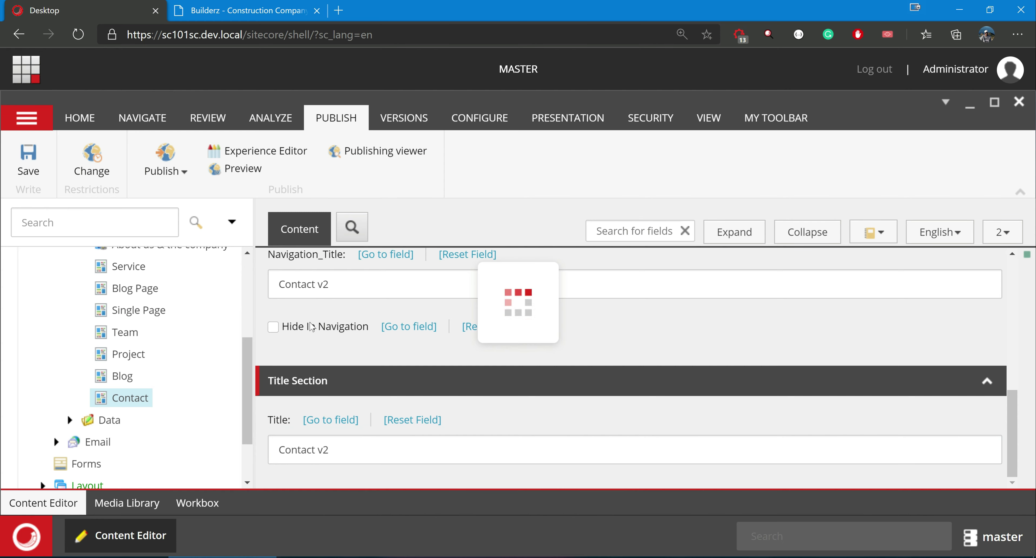
Step: Publish the saved version 2 of the Contact item in English with Smart publish and related items
click(165, 169)
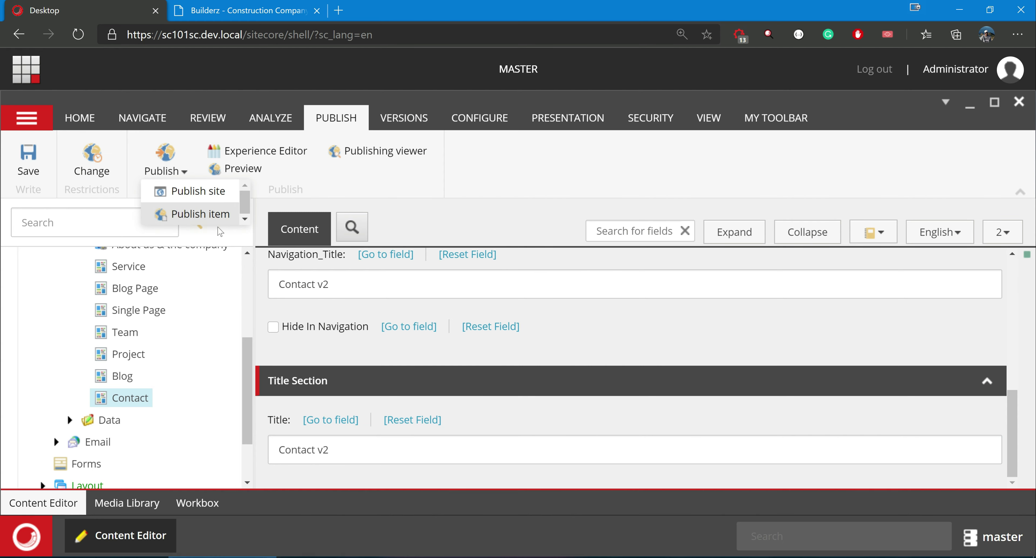
click(196, 217)
click(610, 543)
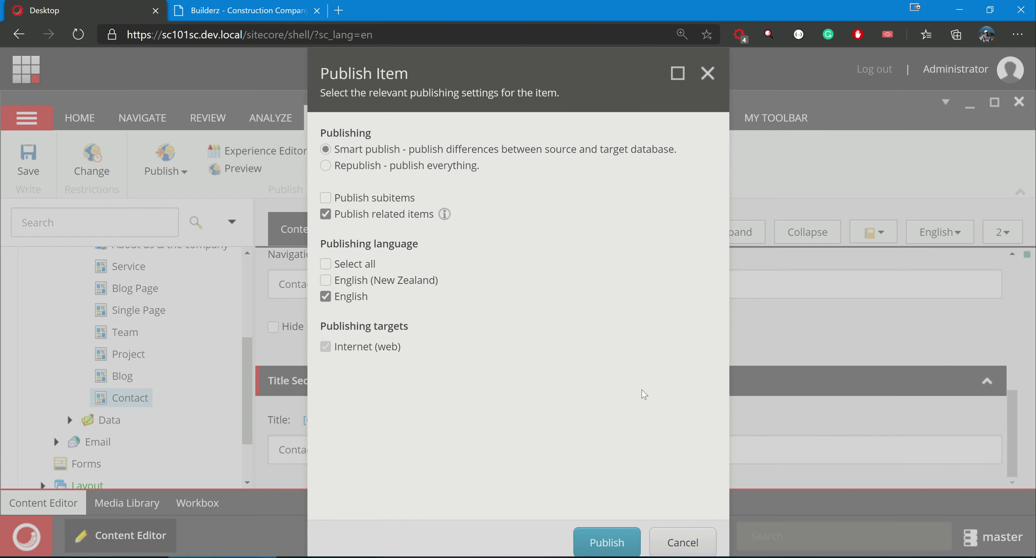
click(607, 378)
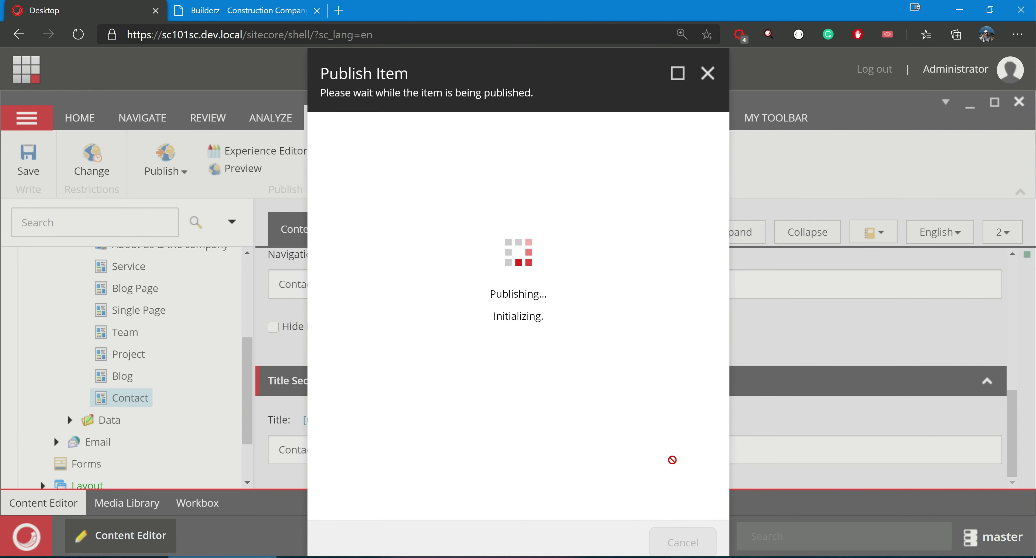
click(682, 542)
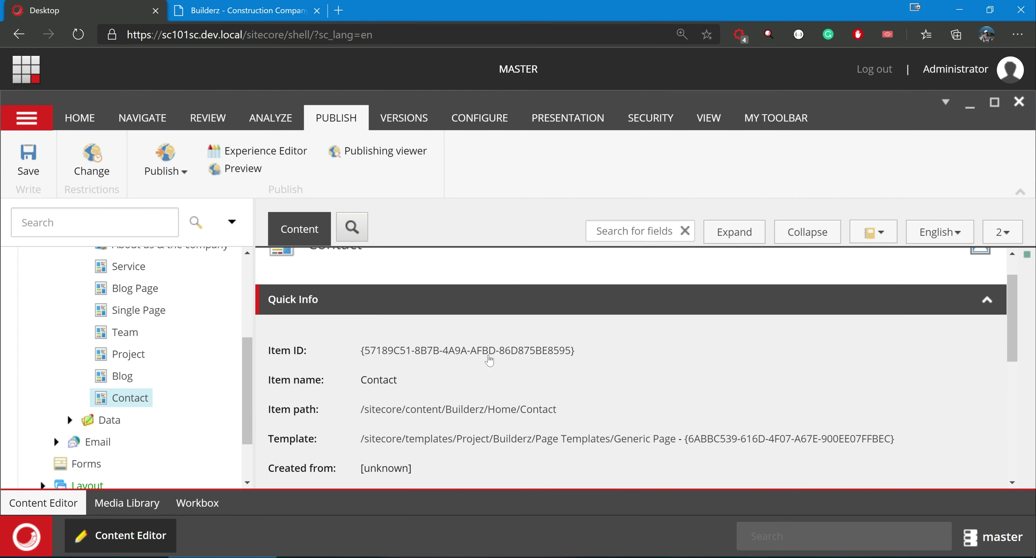
Step: Select the Contact item's ID in Quick Info and switch the Sitecore desktop from the master to the web database
click(455, 394)
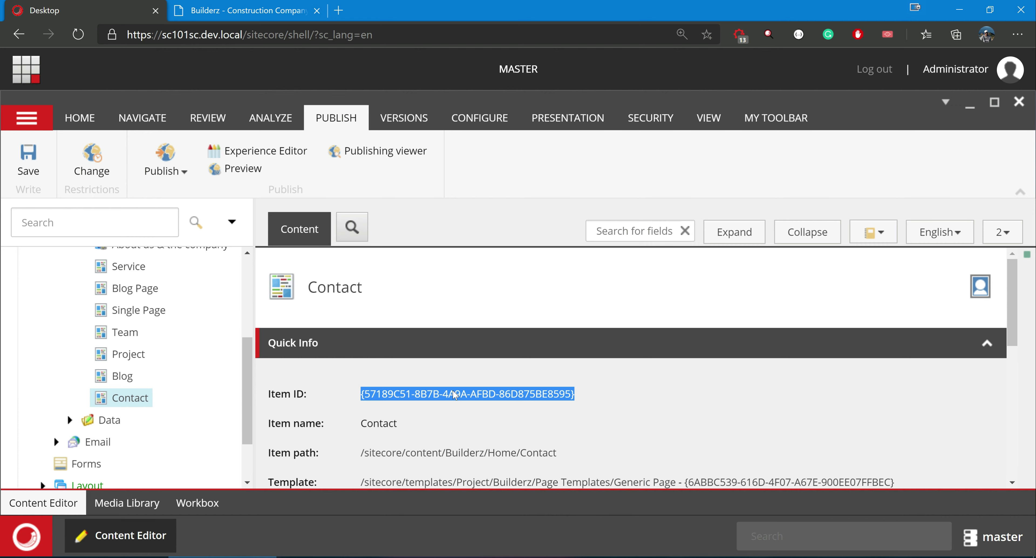
click(983, 548)
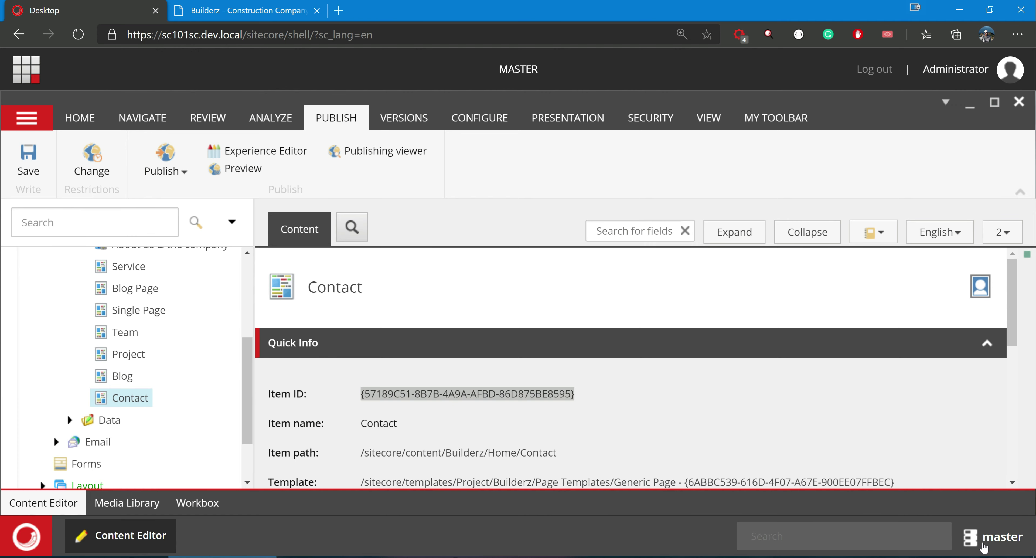
click(994, 491)
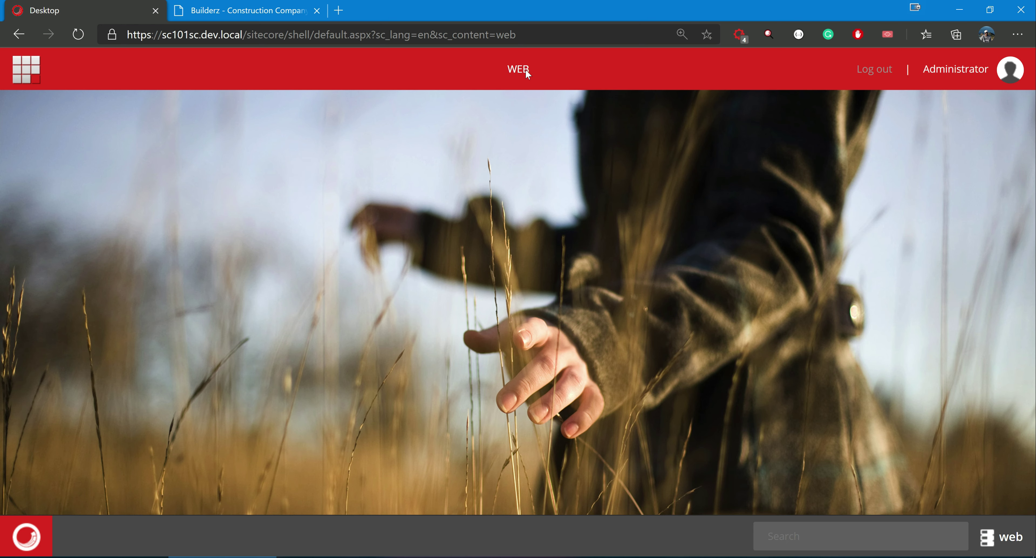
Step: Open the Content Editor on the web database and select the Contact item under Builderz/Home
click(45, 539)
click(110, 125)
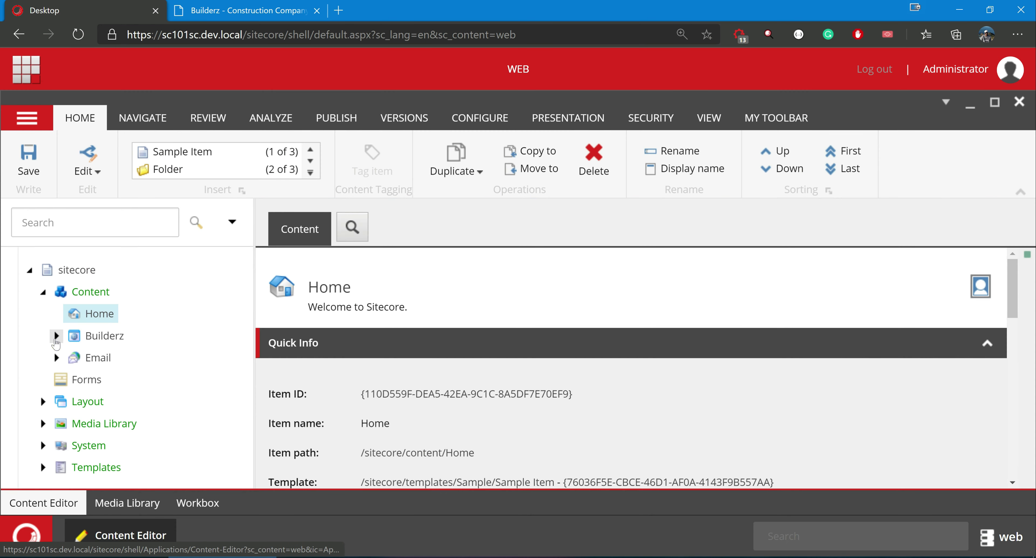
click(56, 335)
click(70, 324)
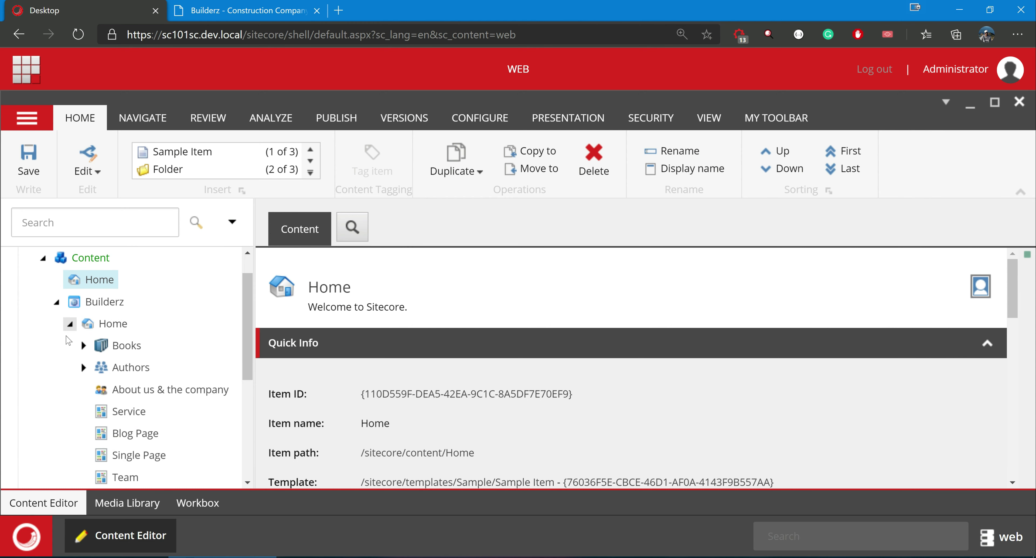
scroll(132, 363, down, 3)
click(131, 362)
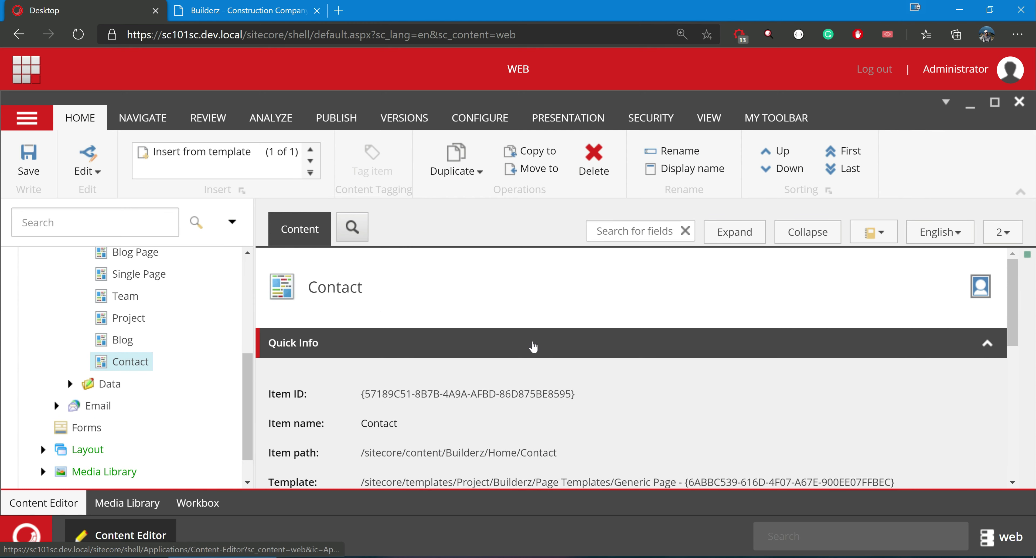
Step: Examine the published Contact item's Navigation_Title and Title fields and its list of versions in the web database
scroll(527, 338, down, 5)
scroll(528, 337, down, 2)
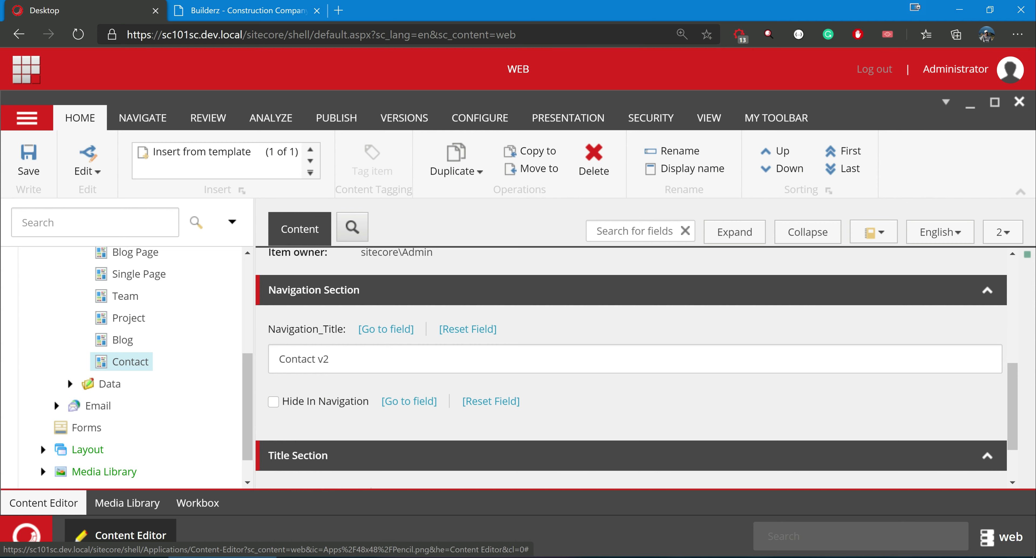
scroll(333, 376, down, 2)
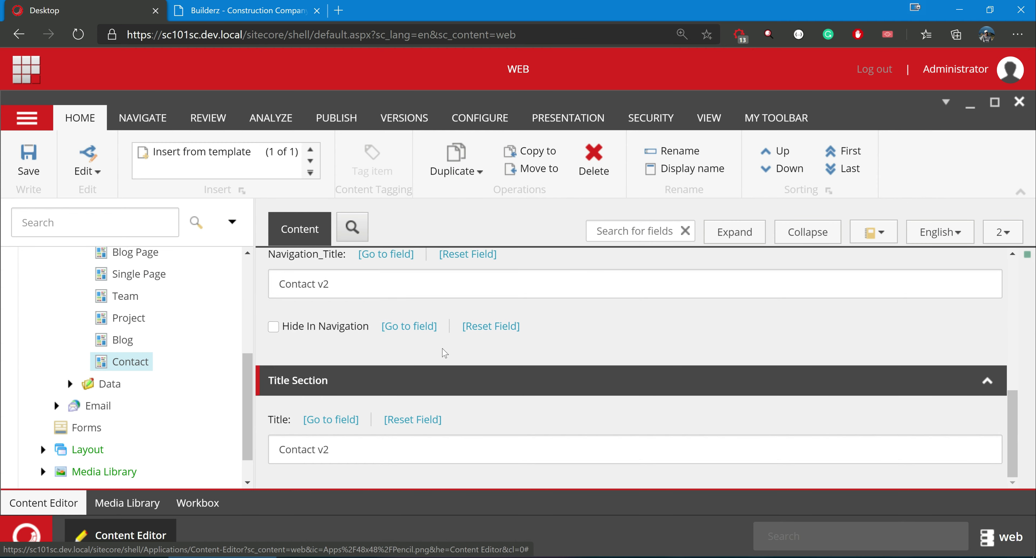
click(1007, 233)
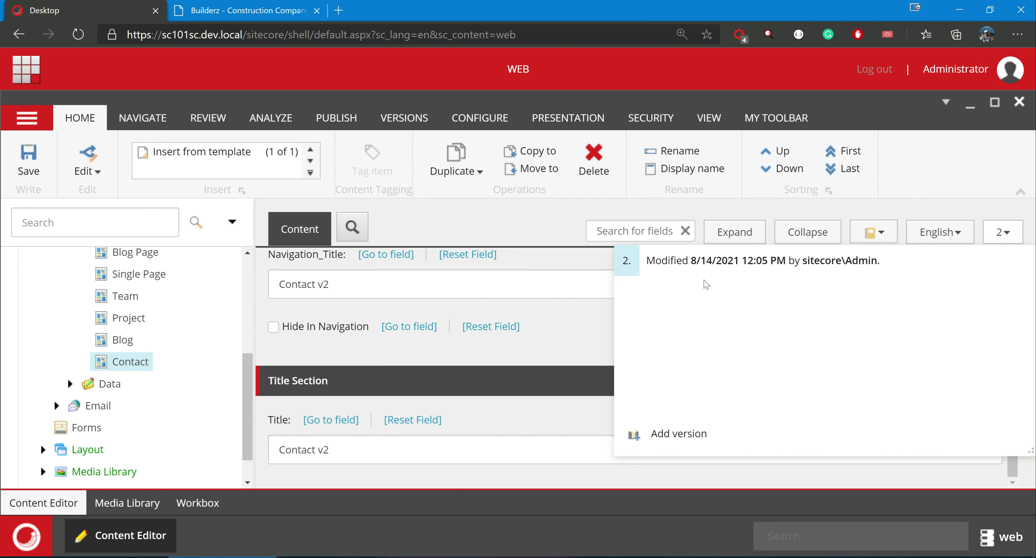
click(938, 159)
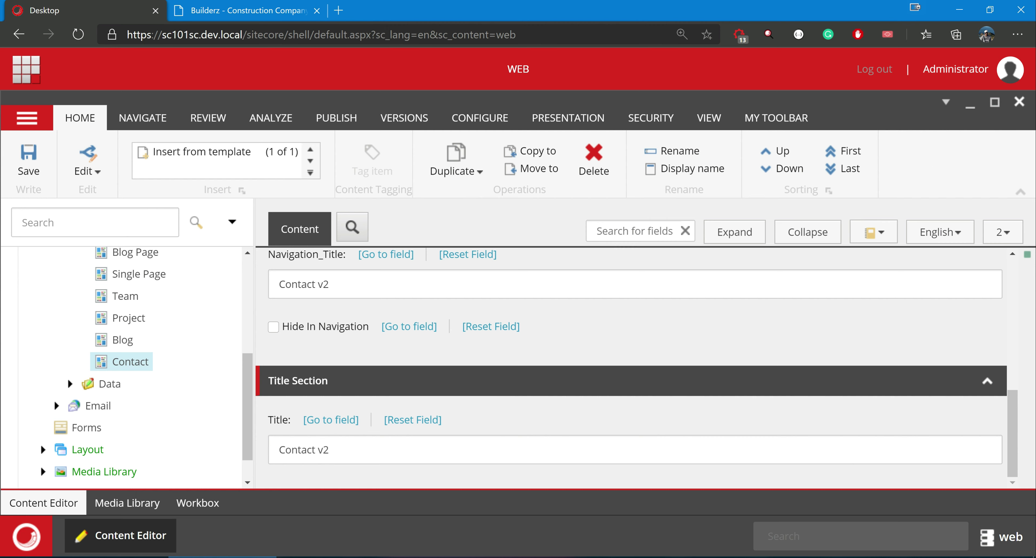
click(1017, 237)
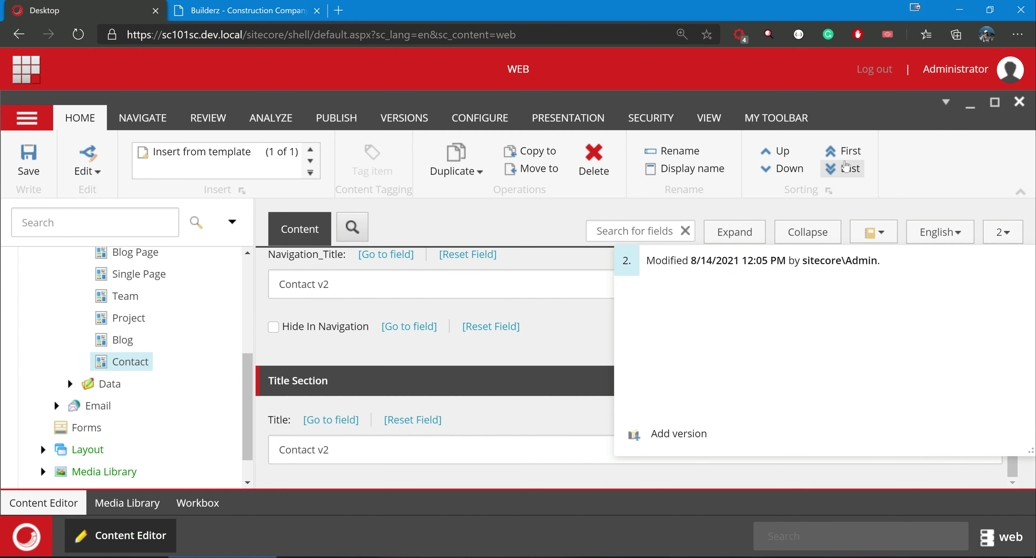
click(917, 184)
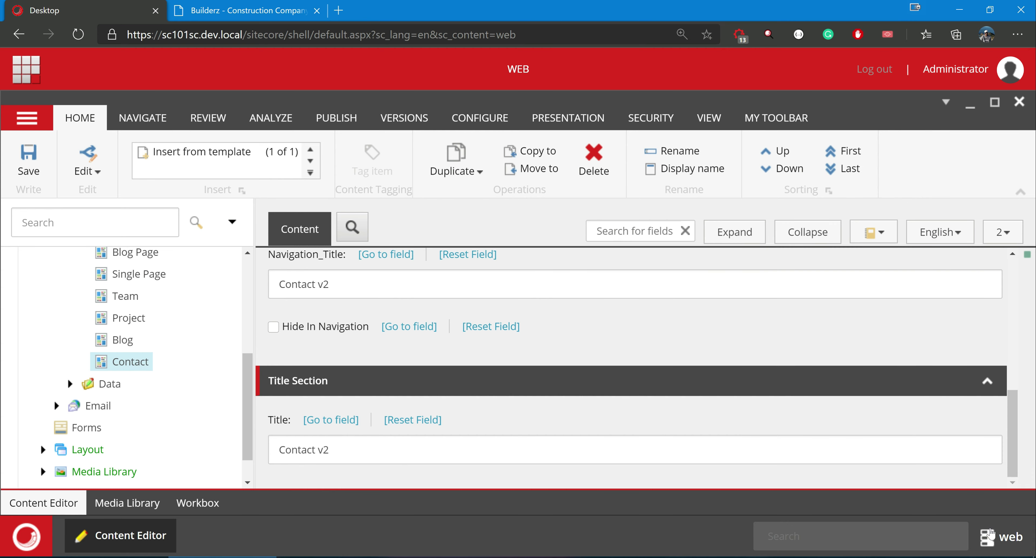
Step: Switch the Sitecore desktop back to the master database and open the Content Editor
click(996, 538)
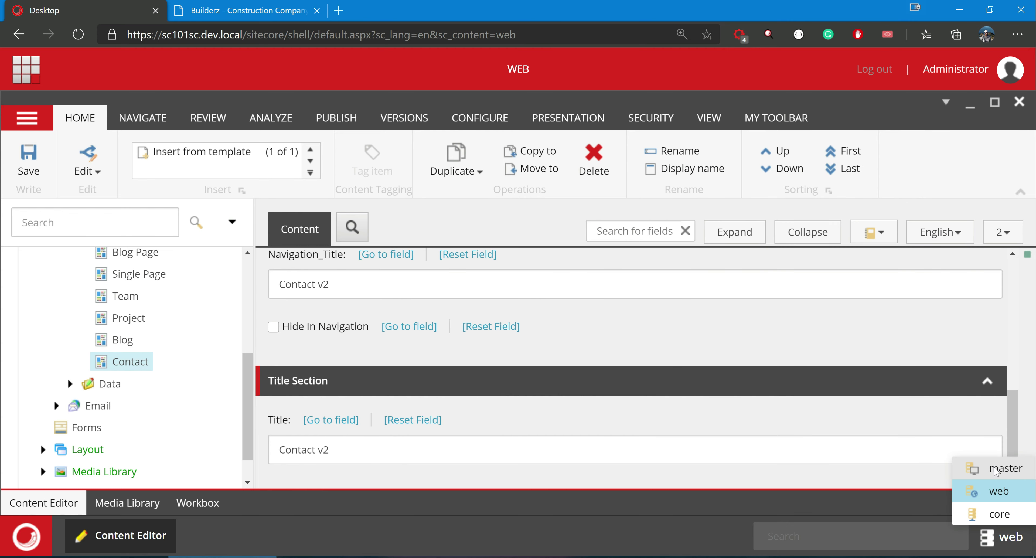
click(997, 469)
click(48, 529)
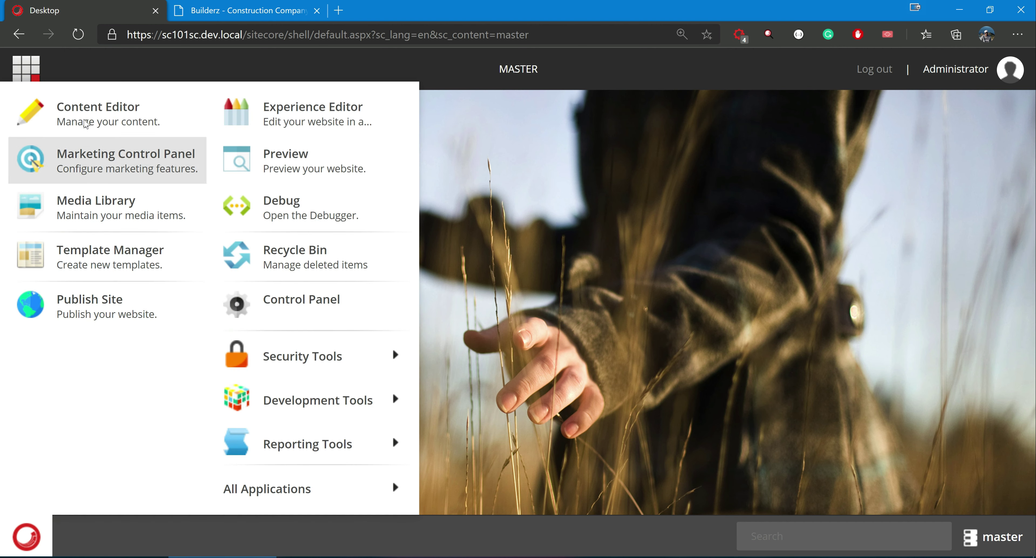
click(93, 115)
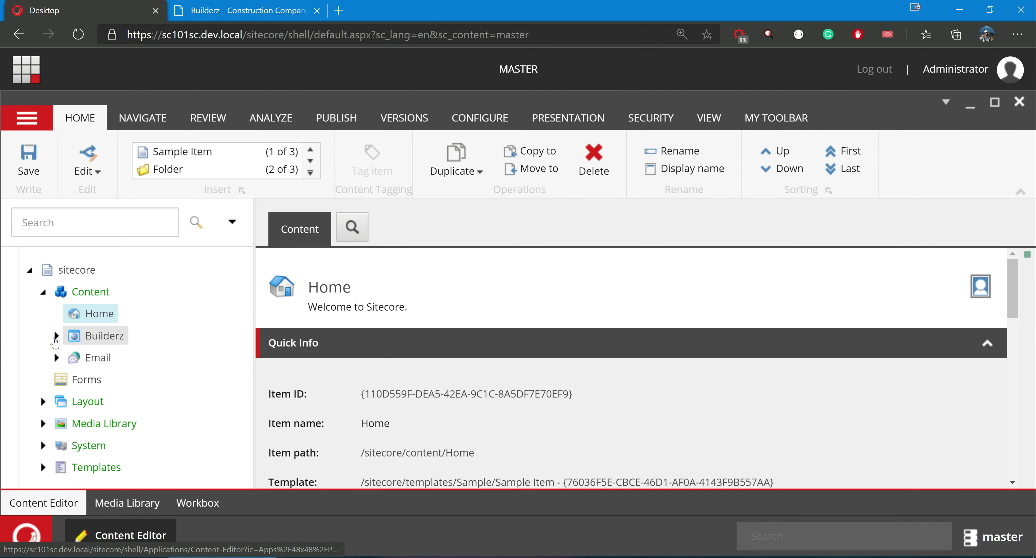
Step: Open the Contact item under Builderz/Home in the master database and check its Navigation_Title and Title fields
click(56, 337)
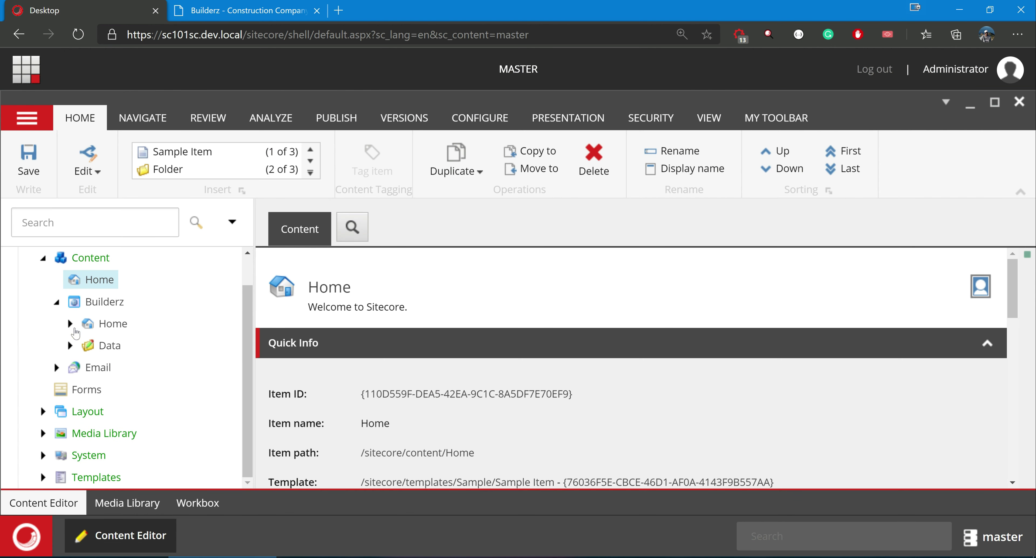
click(69, 323)
scroll(75, 369, down, 3)
click(128, 398)
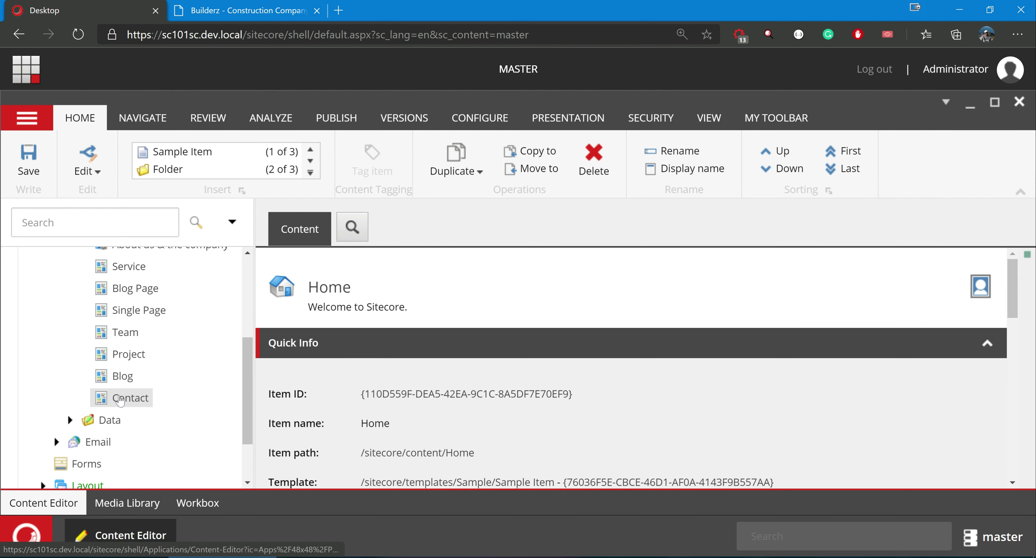
scroll(620, 327, down, 5)
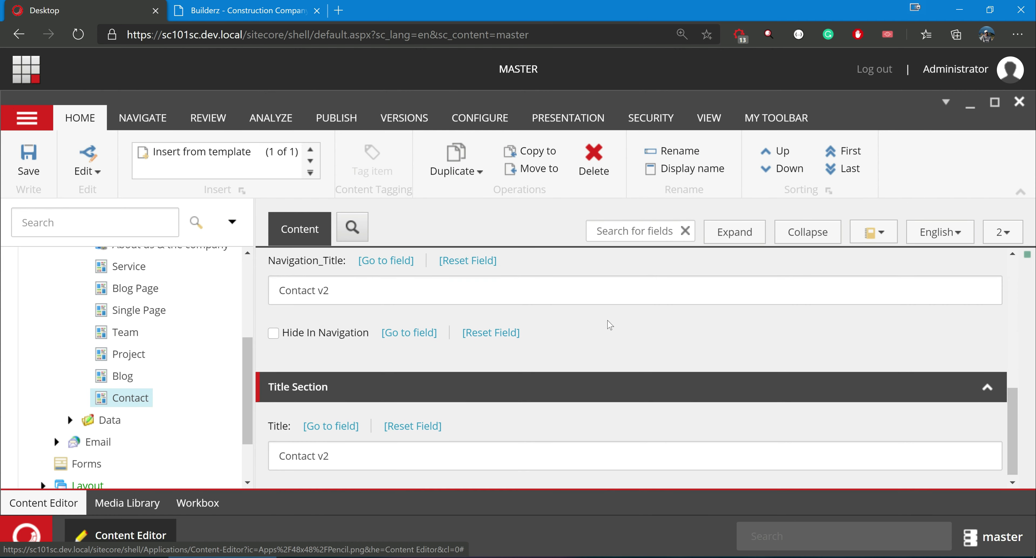
Step: Open the About item under Builderz/Data/About Content in the content tree
scroll(141, 346, up, 5)
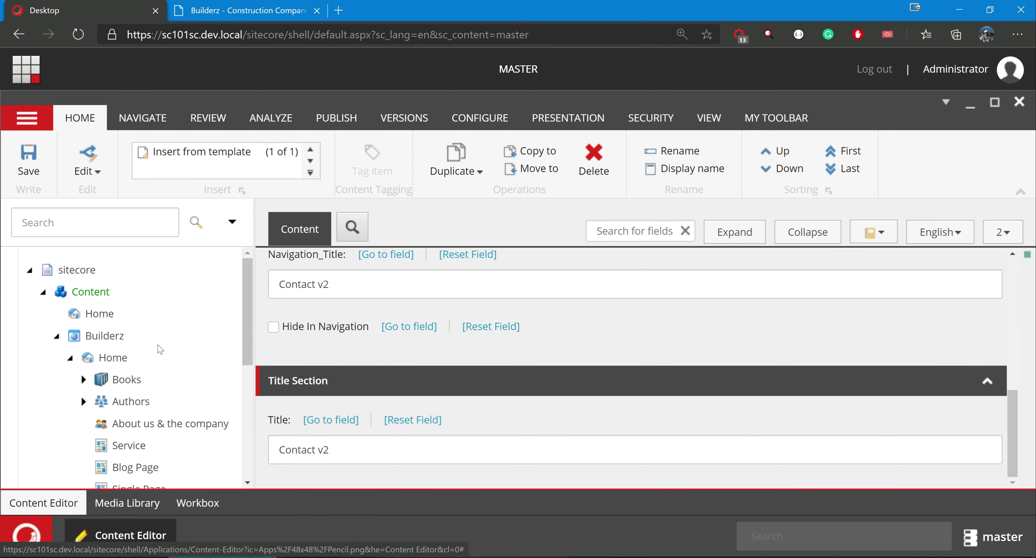
scroll(153, 341, down, 2)
scroll(153, 341, down, 5)
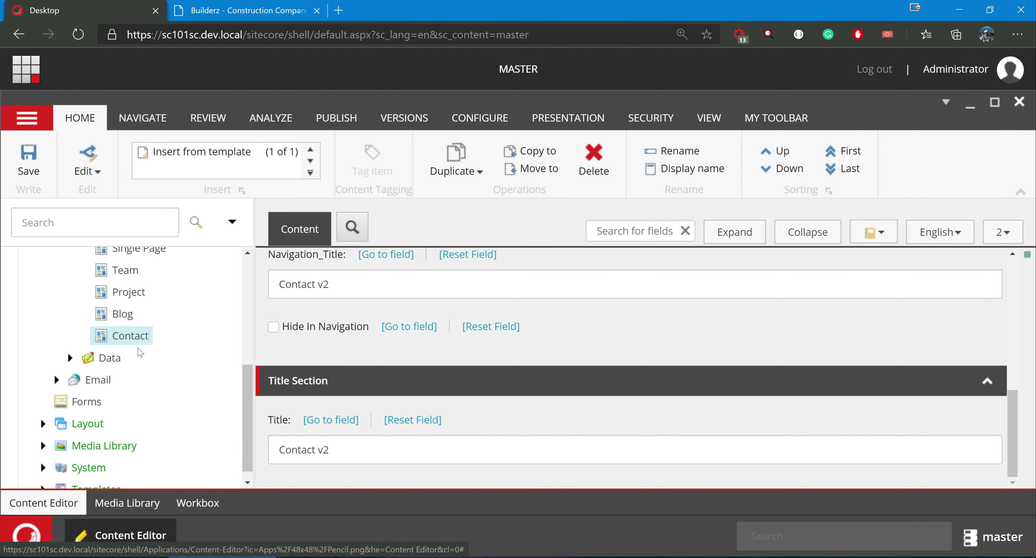
click(69, 347)
scroll(81, 306, down, 2)
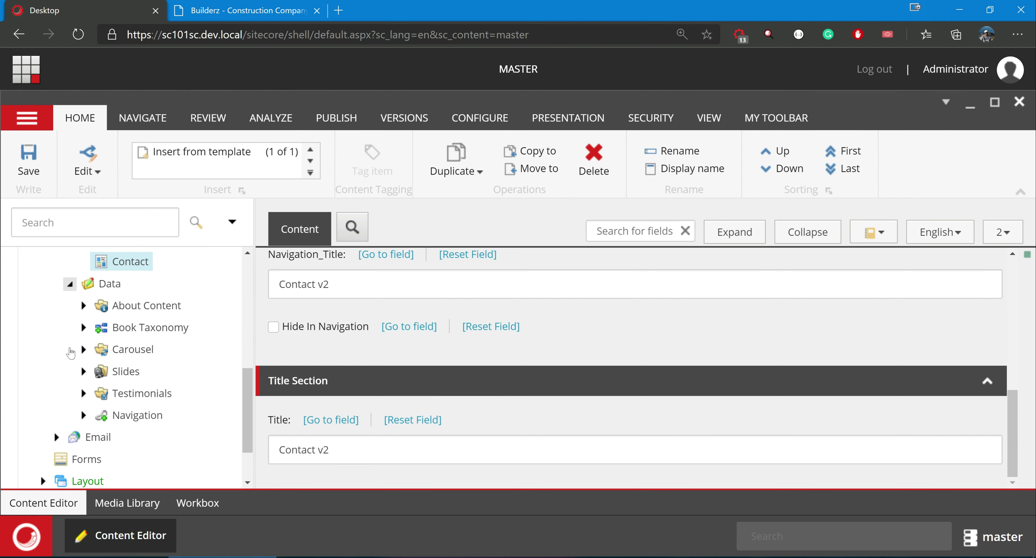
click(84, 295)
click(139, 316)
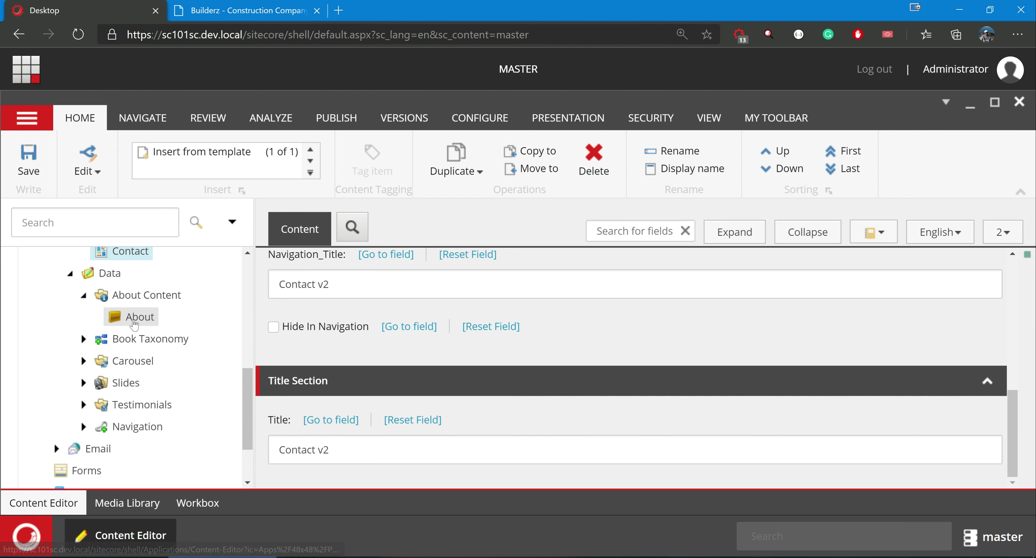
Step: Add a new version to the About item
scroll(498, 345, up, 10)
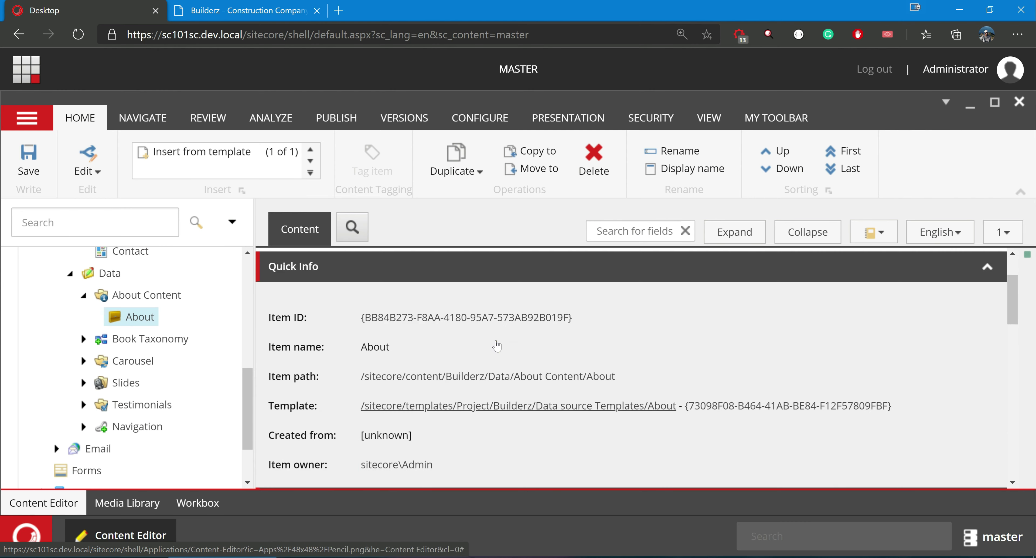
click(1003, 232)
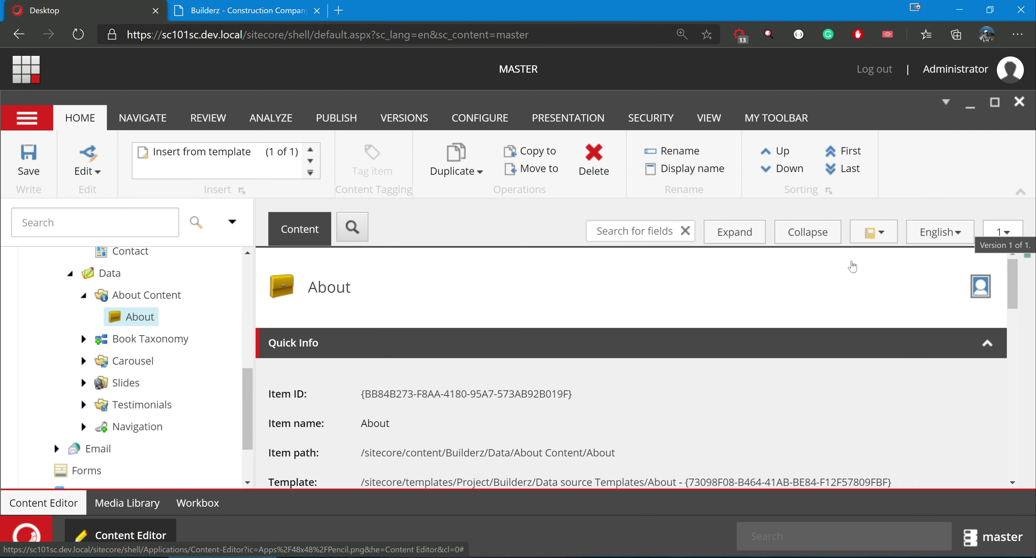
click(678, 433)
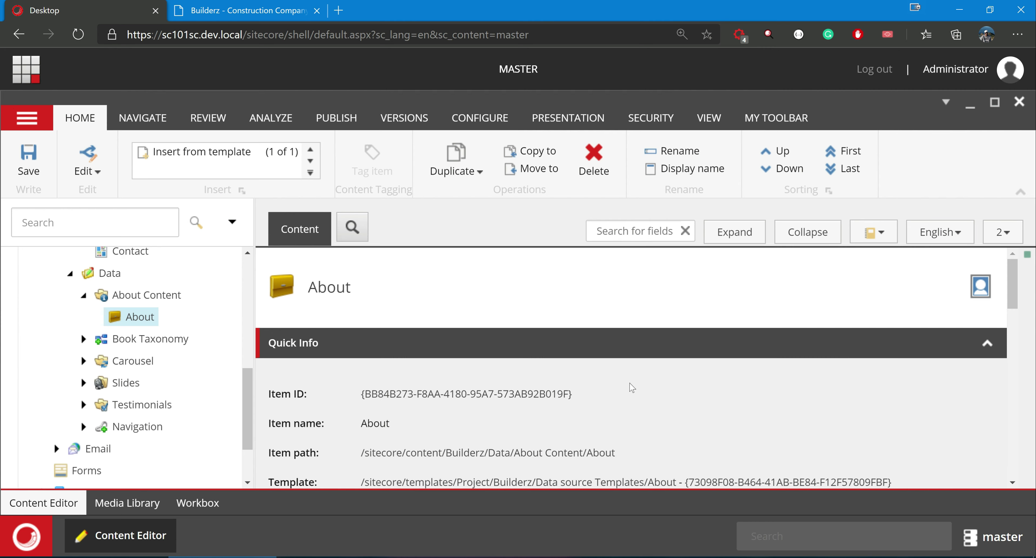
Step: Set the Title of the About item's new version to "Welcome to Builderz v2"
scroll(604, 338, down, 5)
scroll(604, 338, down, 7)
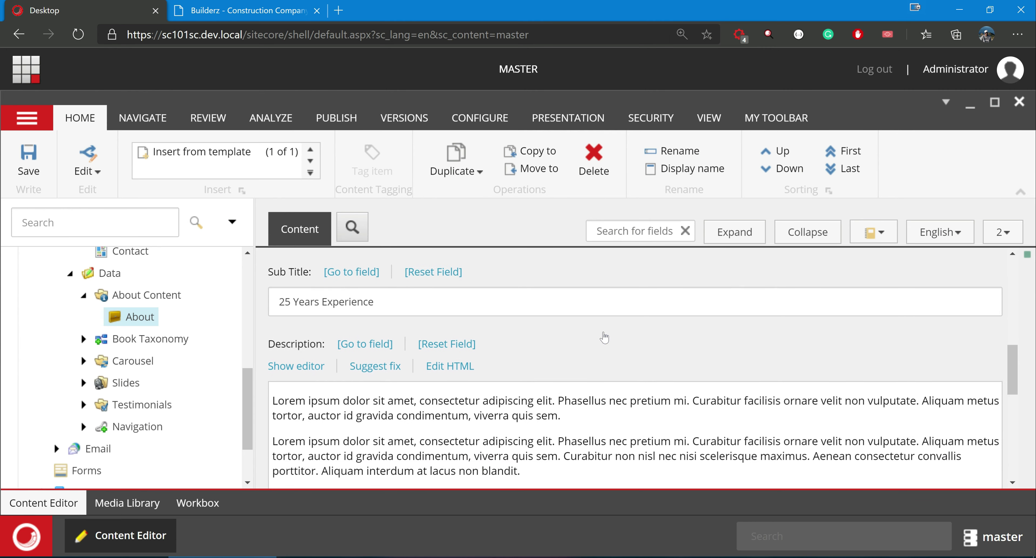
scroll(604, 338, up, 4)
scroll(604, 337, up, 6)
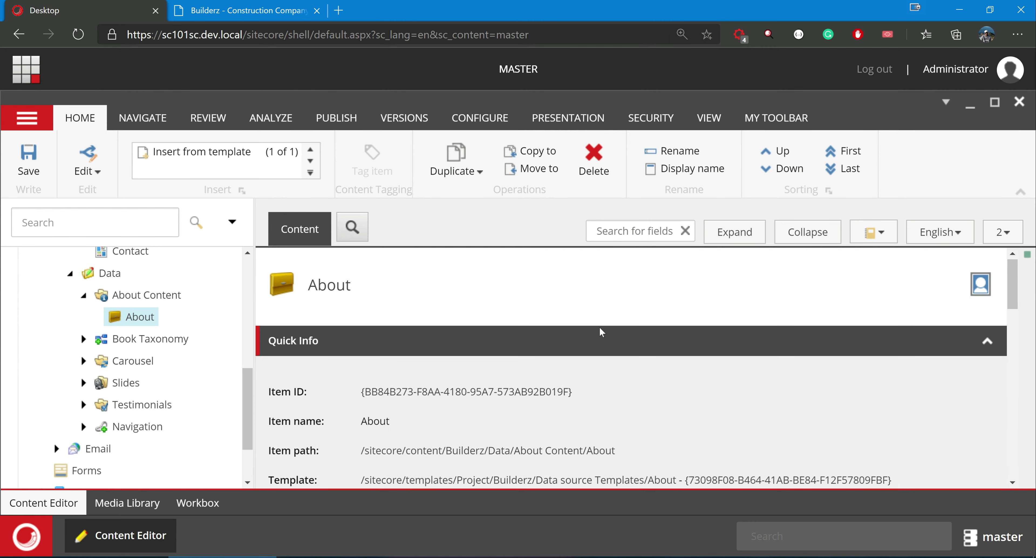
scroll(587, 339, down, 4)
scroll(581, 340, down, 2)
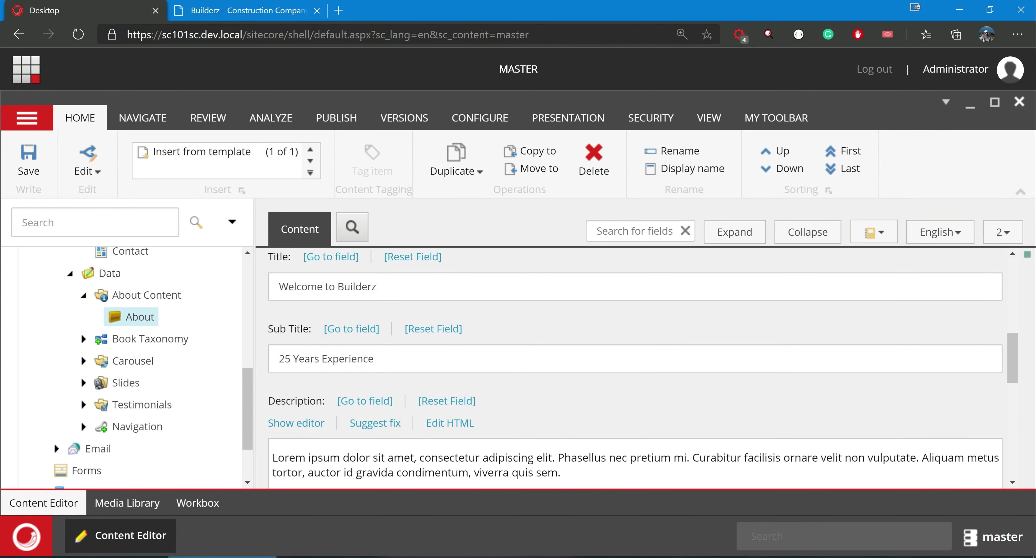
click(376, 286)
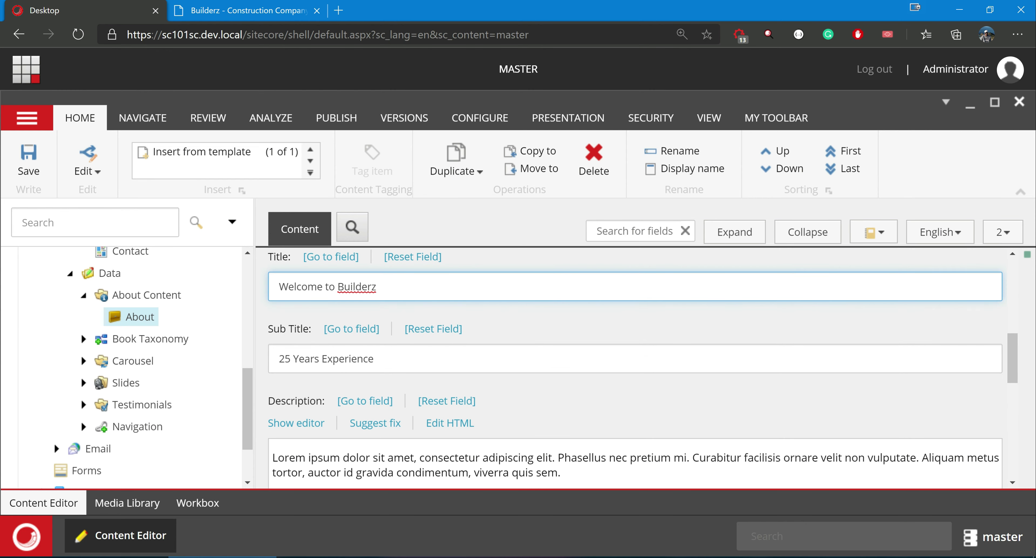
text(v2)
Step: Set the About item's Sub Title to "25 Years Experience v2" and save the item
click(376, 359)
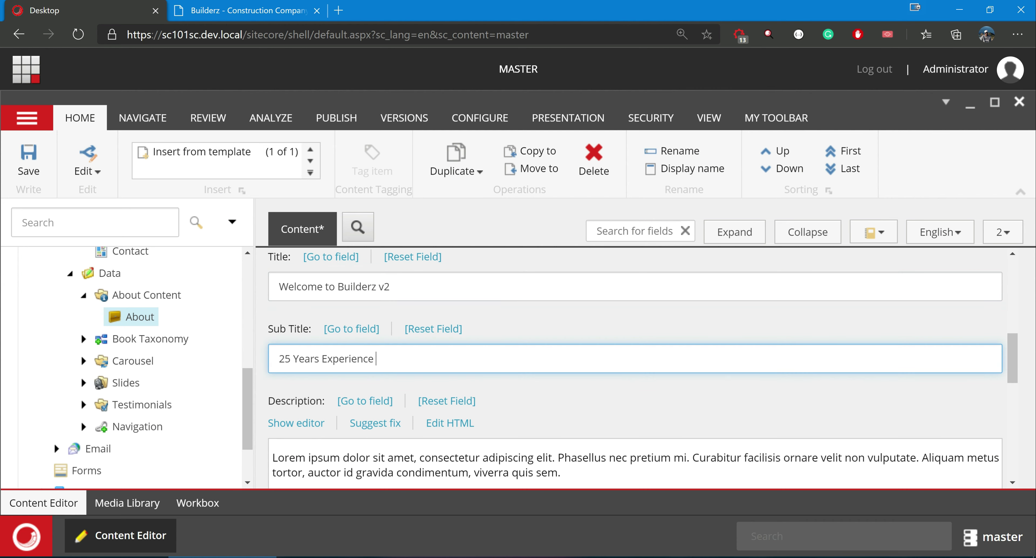
text(v2)
scroll(524, 331, down, 3)
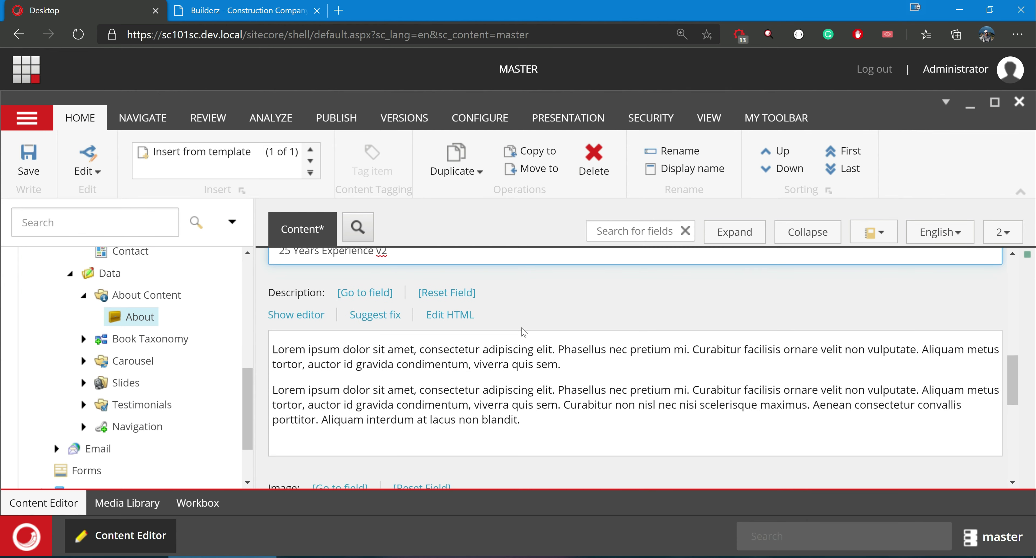
key(ctrl+s)
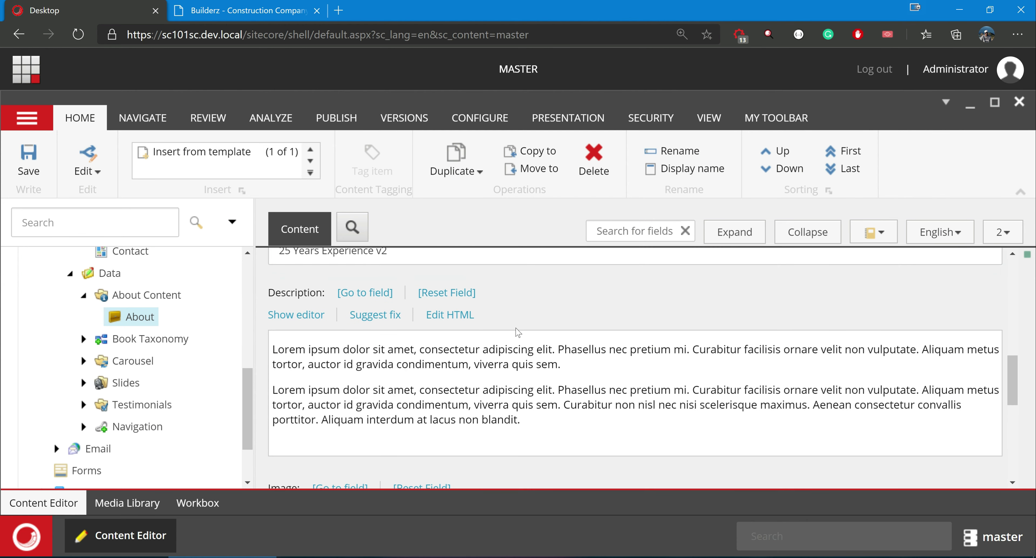
Step: Collapse the ribbon and review the saved About item's fields from Title through Image to Call to Action
scroll(518, 331, up, 5)
scroll(518, 332, up, 5)
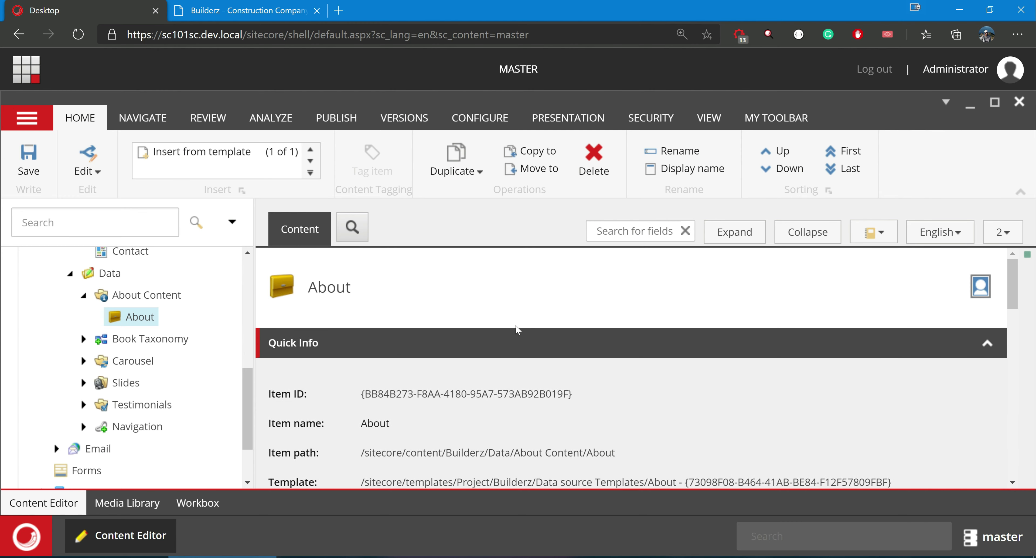
click(1020, 193)
scroll(628, 337, down, 10)
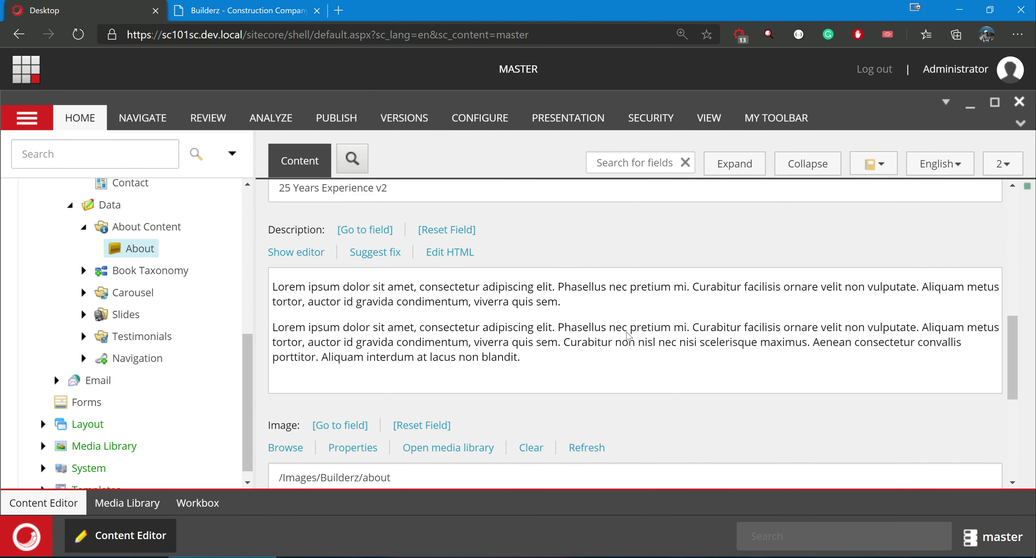
scroll(628, 337, down, 7)
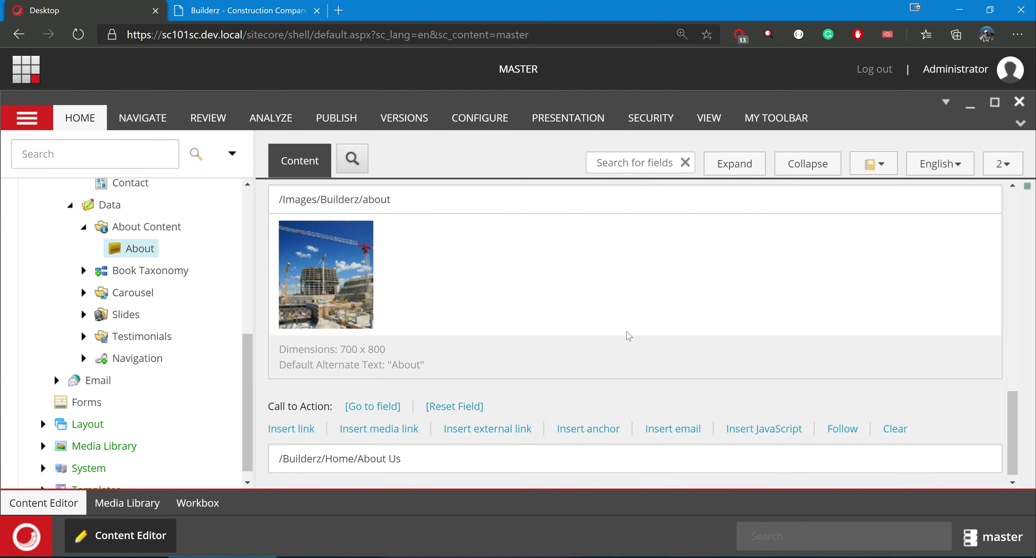
scroll(628, 335, up, 10)
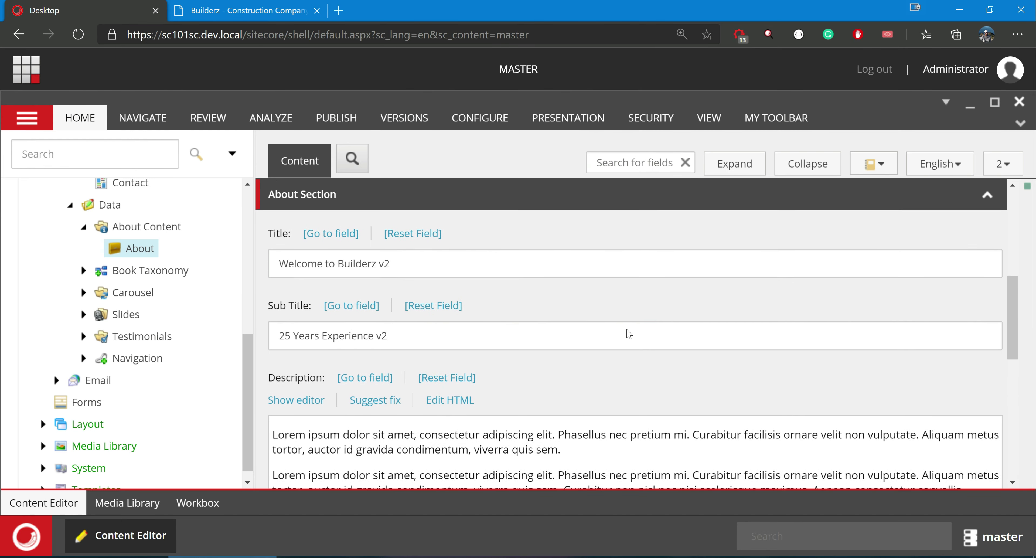
scroll(629, 334, up, 5)
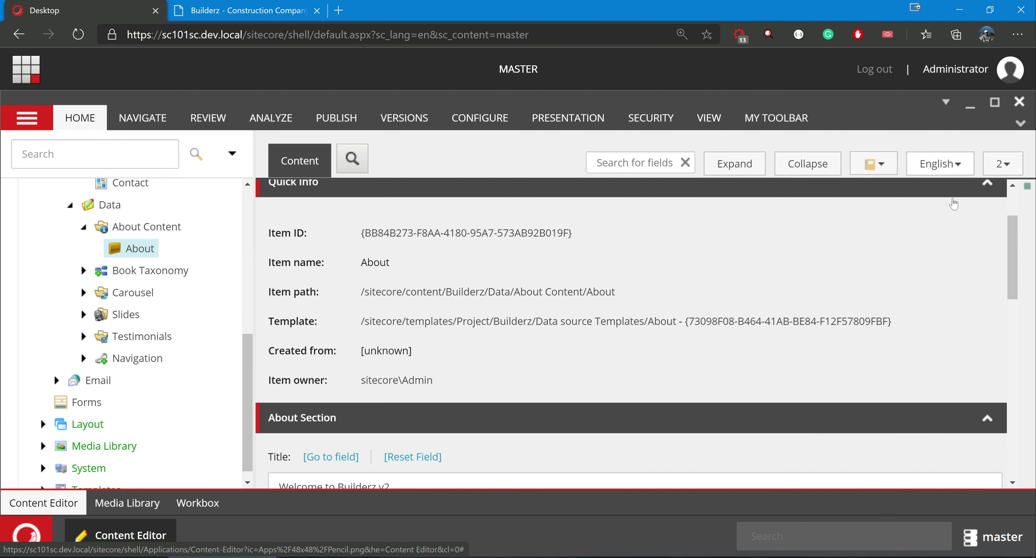
Step: Check which language versions exist for the About item
click(940, 164)
key(ctrl+a)
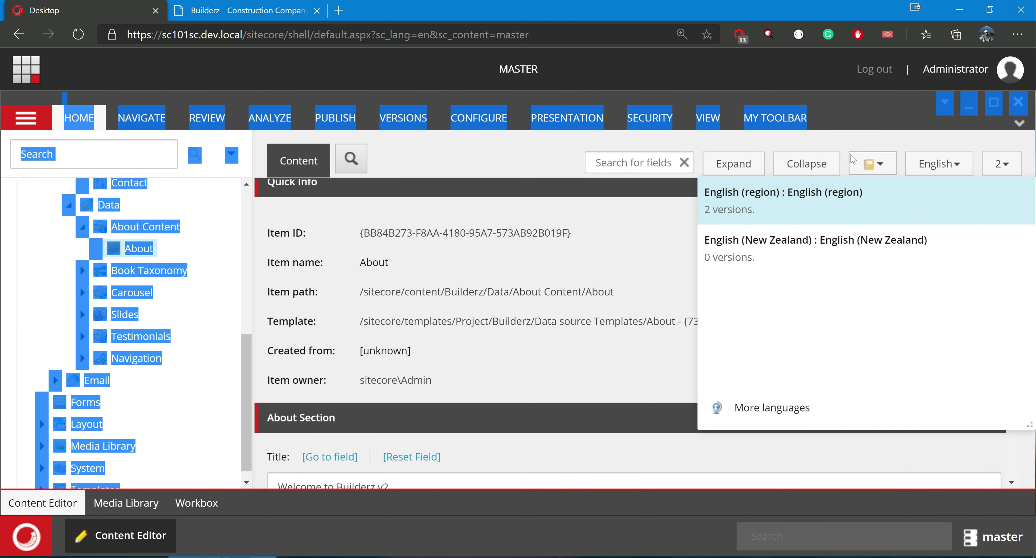
click(519, 172)
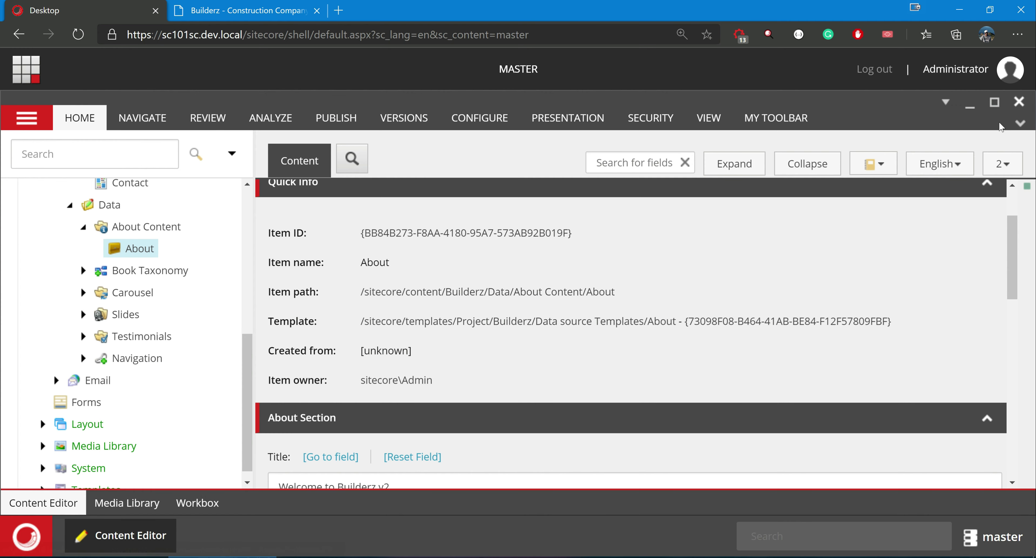
Step: Smart publish the About item with its related items in English to the Internet (web) target and close the publishing dialog
click(1019, 124)
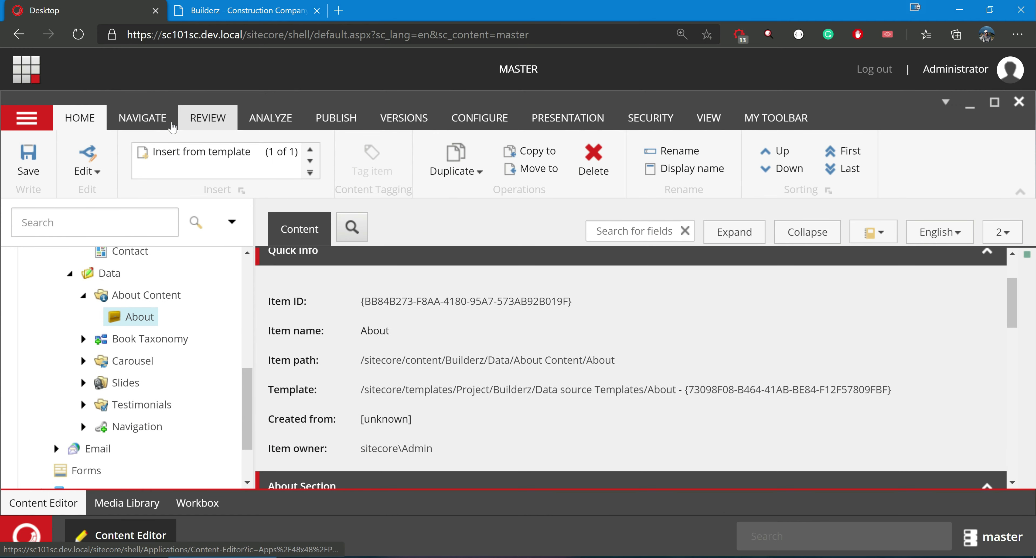
click(142, 118)
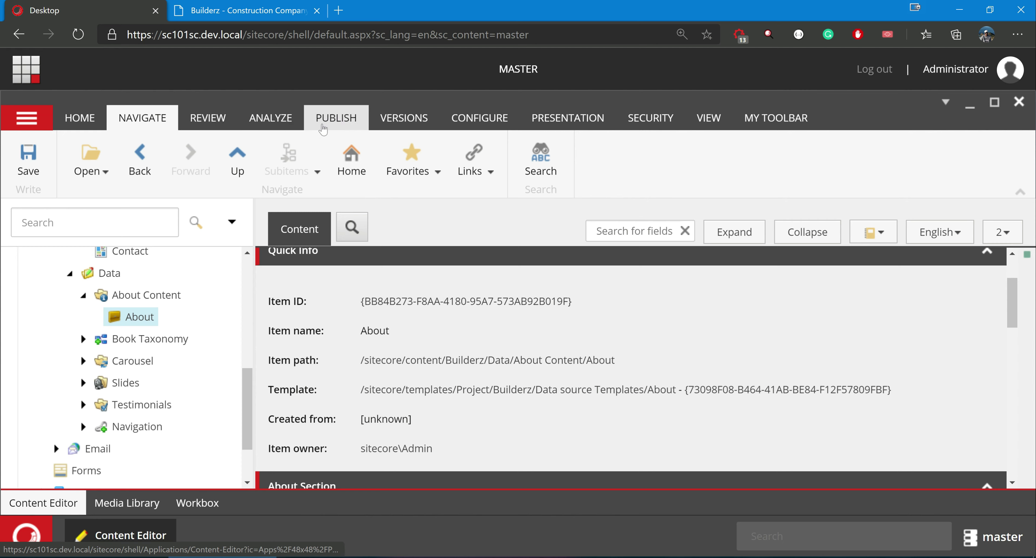
click(335, 118)
click(165, 166)
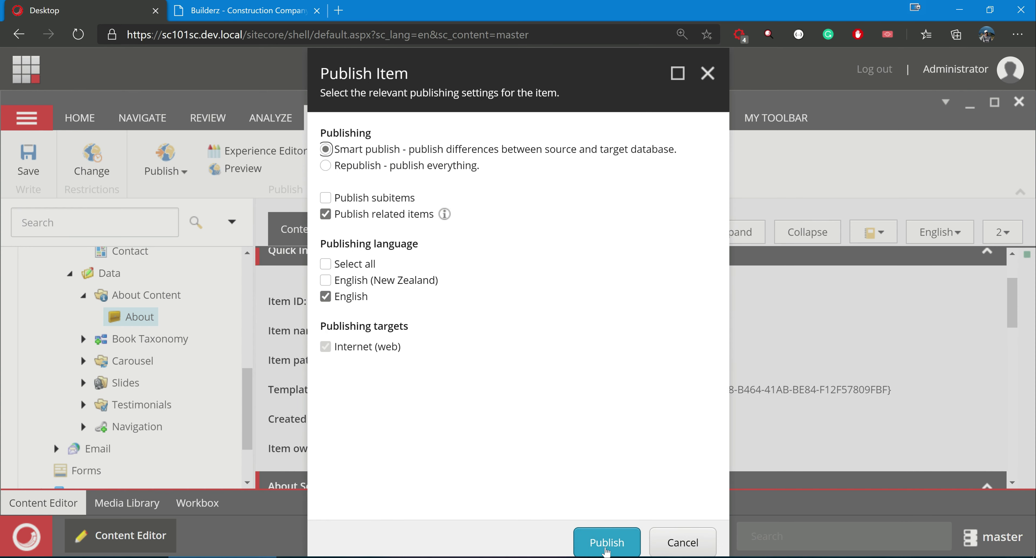
click(606, 542)
click(610, 378)
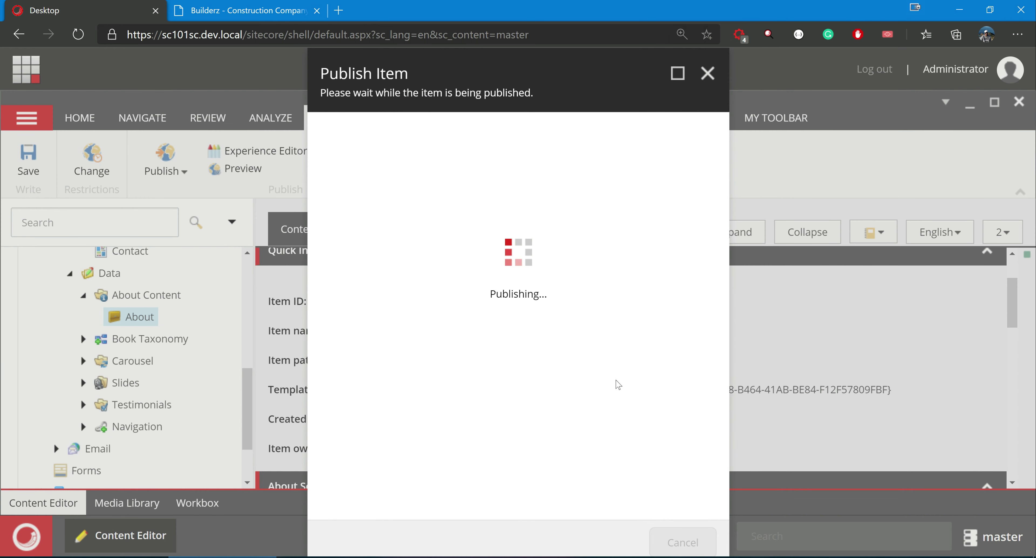
click(683, 542)
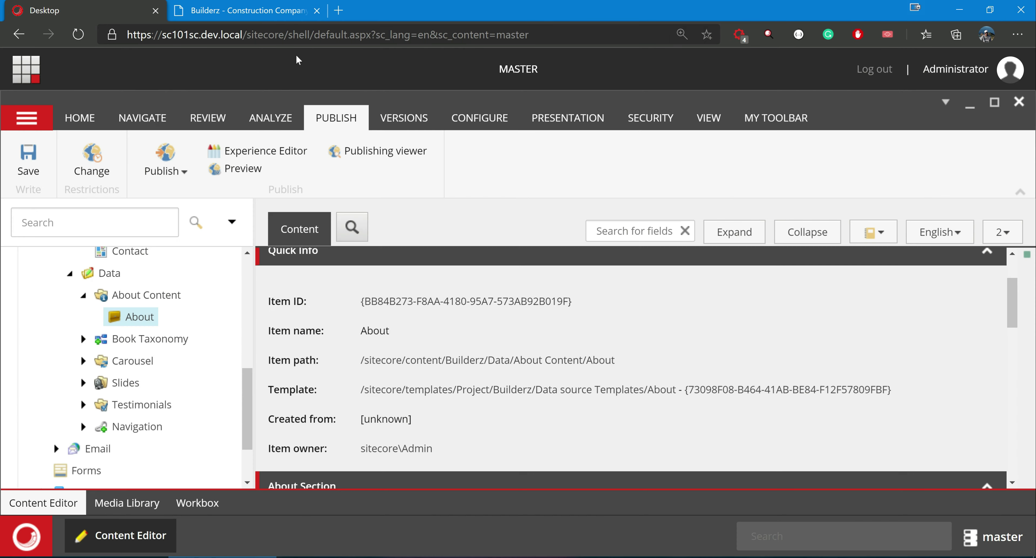
Step: Switch to the Builderz website's home page and check the title and subtitle of its About section against the published version
key(ctrl+Tab)
click(137, 139)
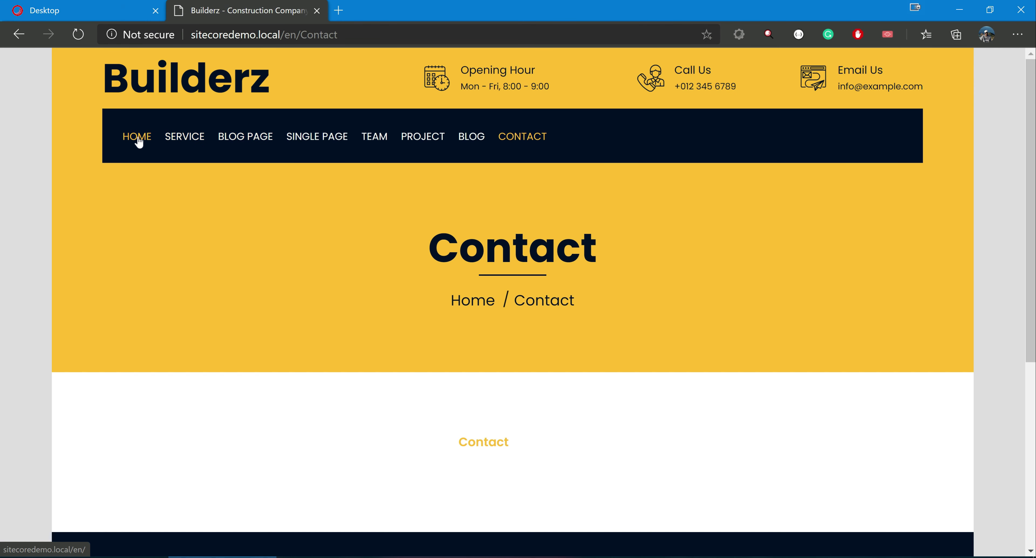
scroll(957, 178, down, 10)
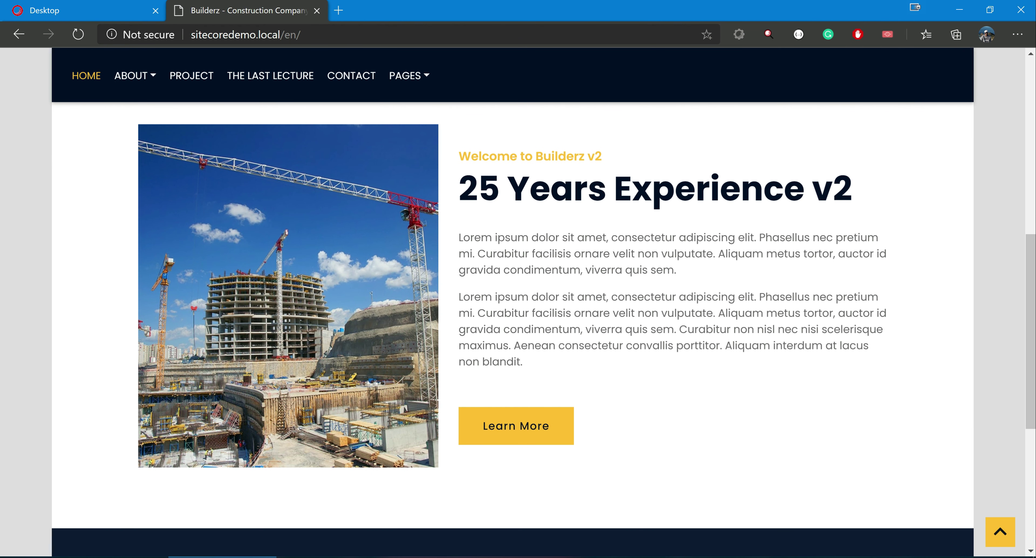
drag(458, 156, 628, 161)
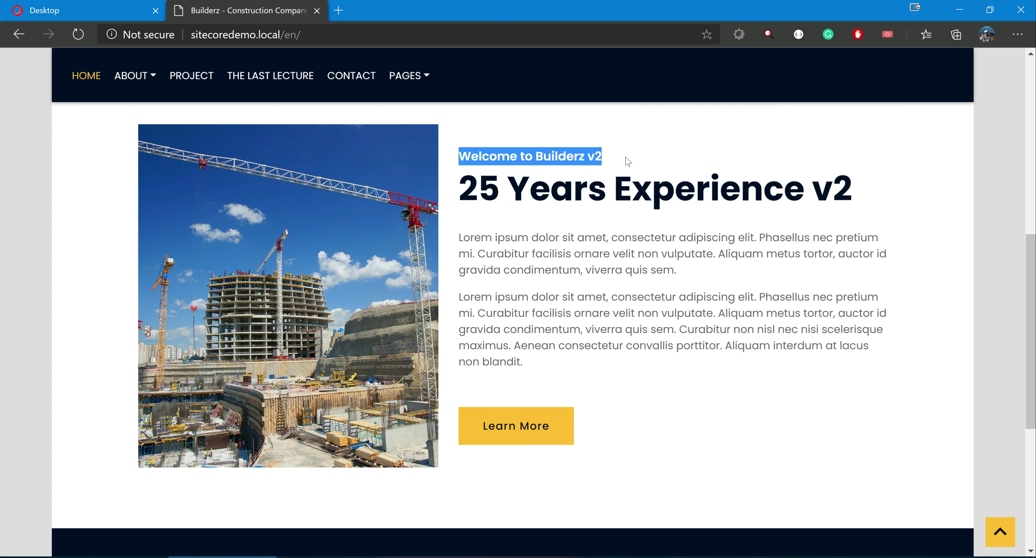
click(84, 12)
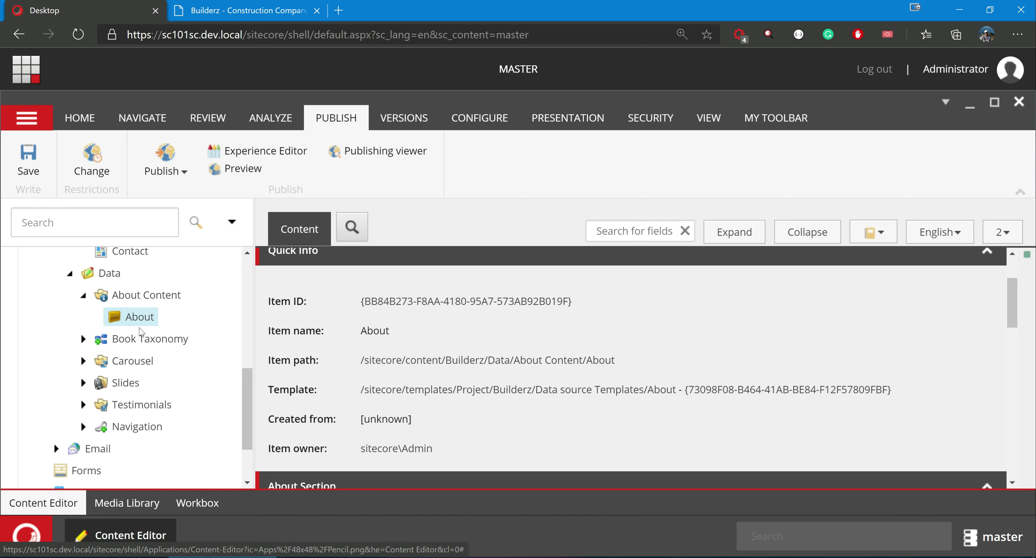
click(232, 8)
click(638, 151)
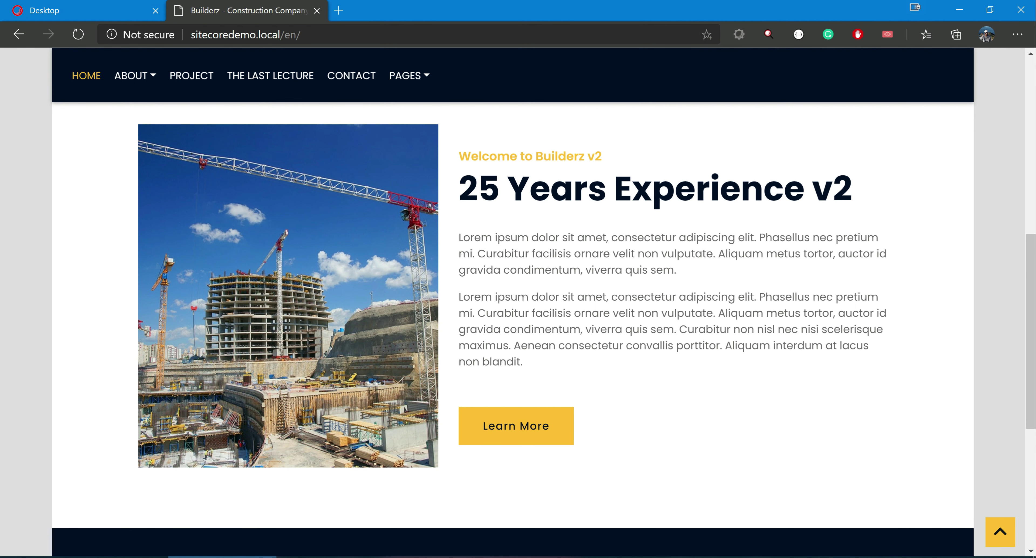
double_click(630, 157)
drag(812, 188, 869, 192)
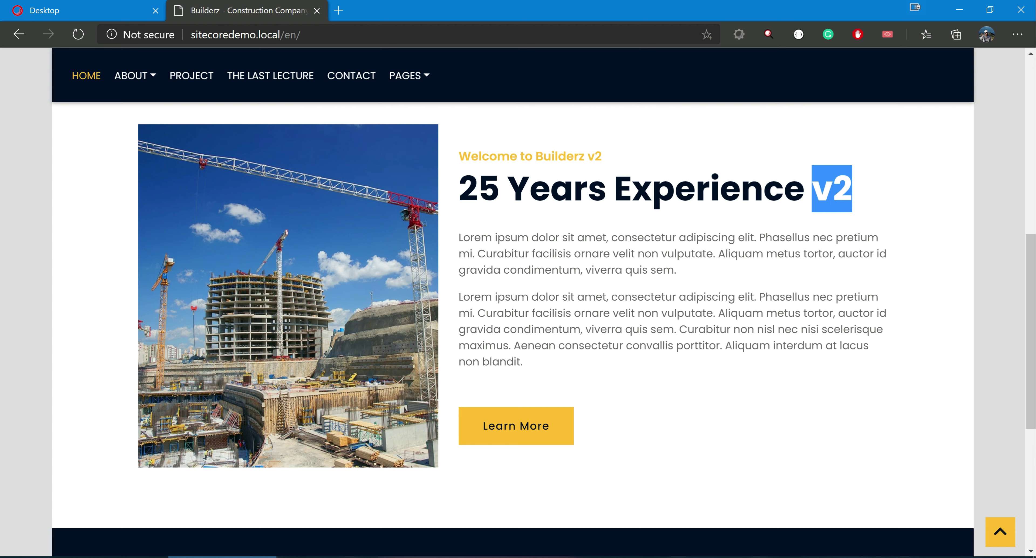
click(462, 234)
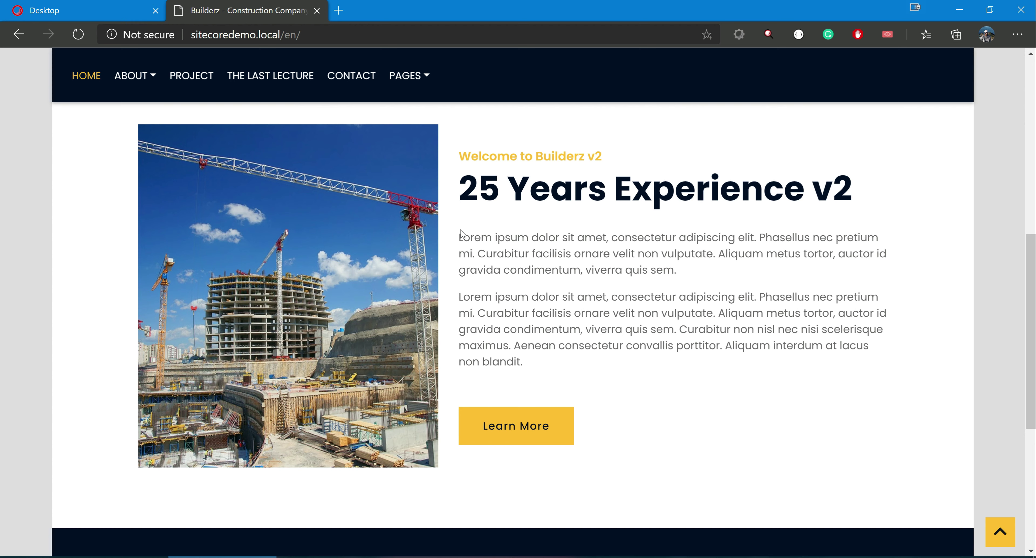
Step: Return to the Sitecore Content Editor and review the About item's list of versions
click(82, 10)
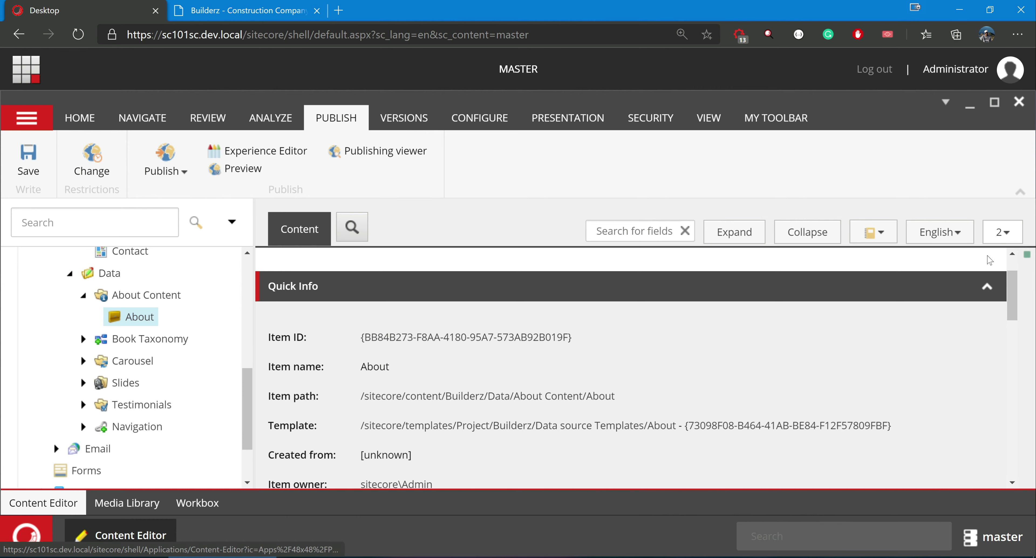
click(1002, 232)
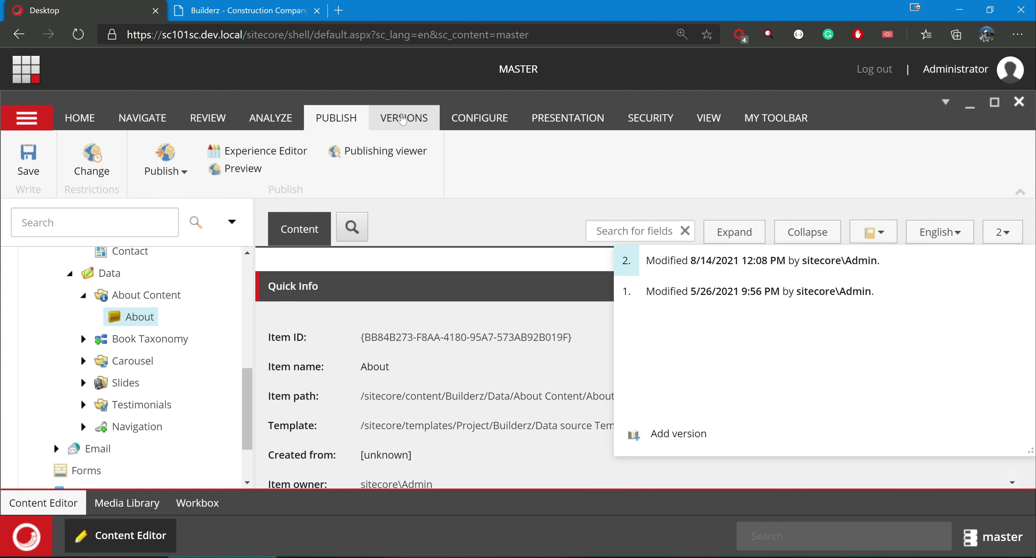
click(403, 119)
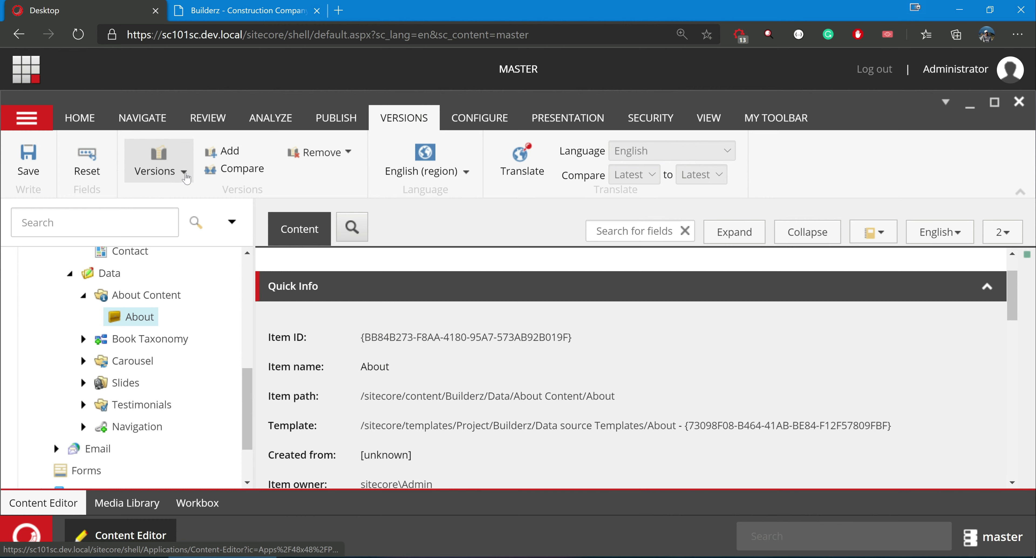
click(184, 177)
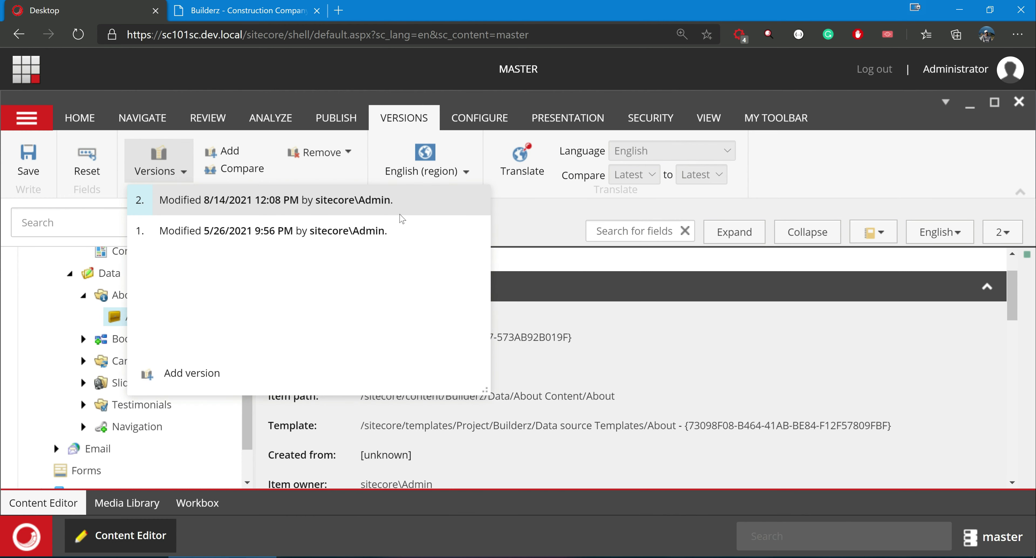
click(354, 157)
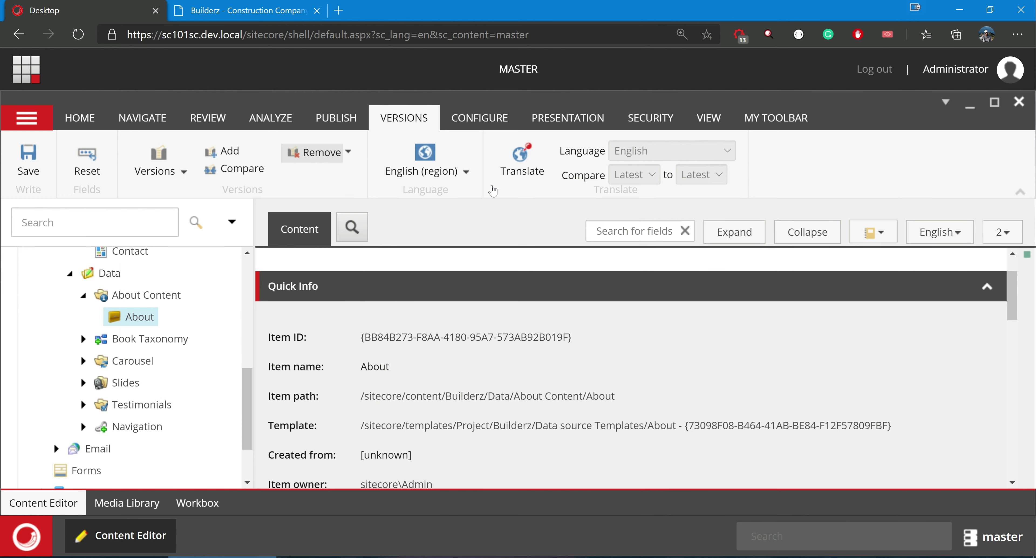